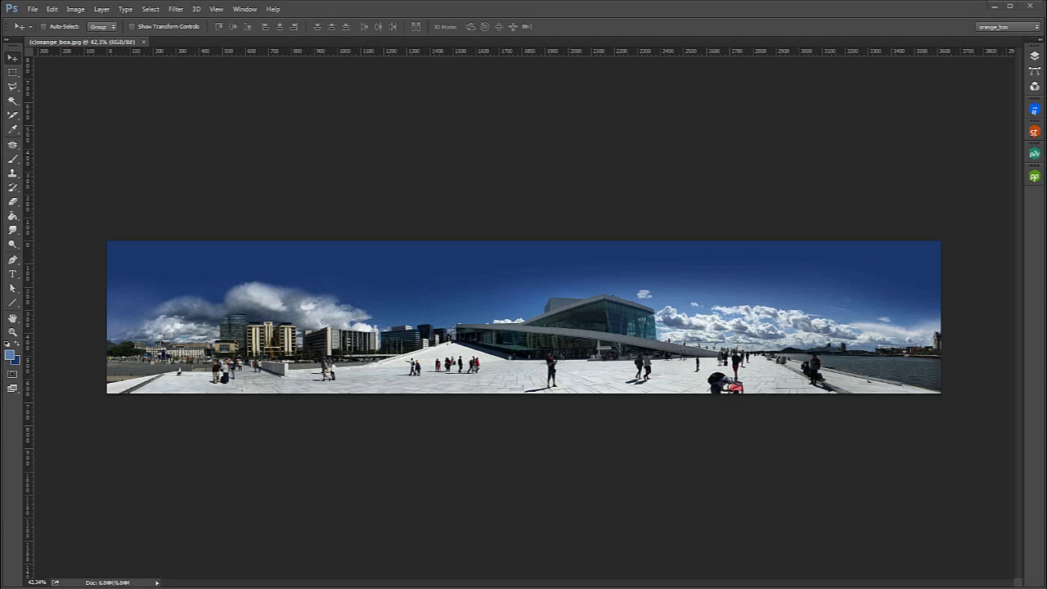
Step: Create a Planet projection of the plaza panorama, then discard the planet document without saving
click(1035, 175)
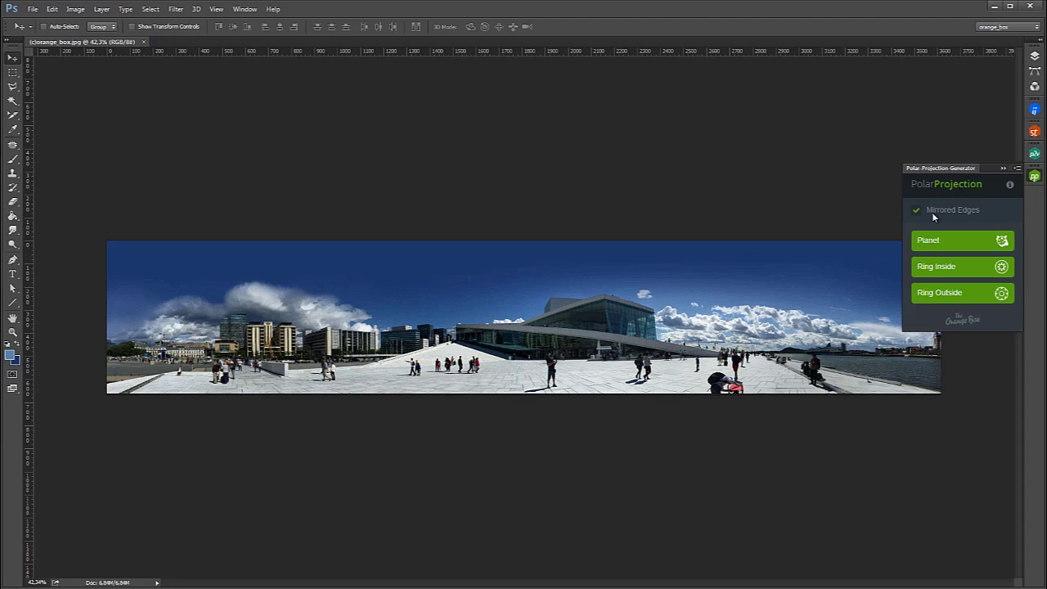
click(960, 244)
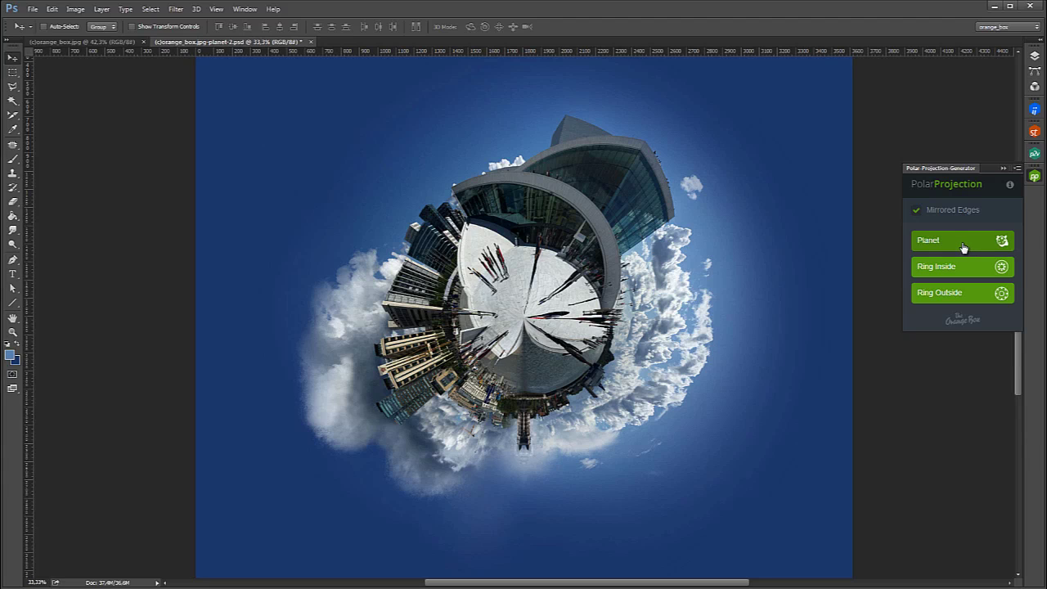
click(1034, 176)
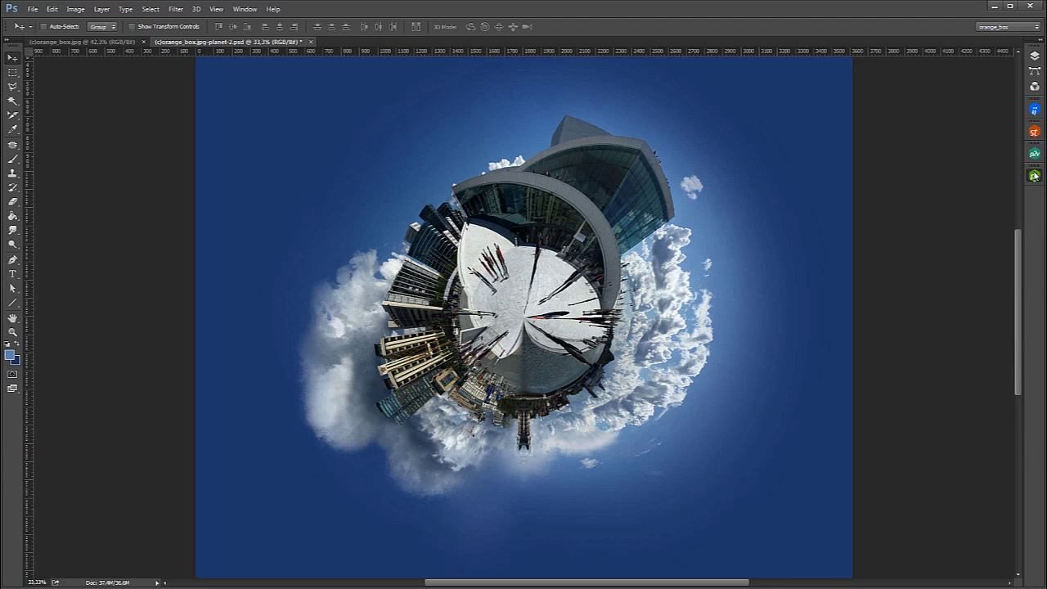
click(310, 42)
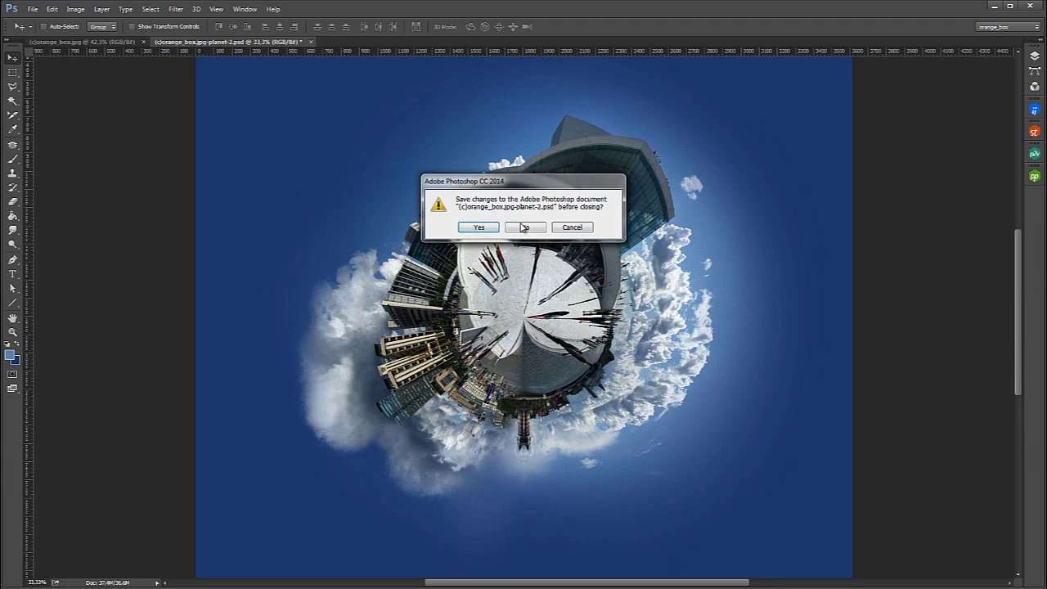
click(528, 228)
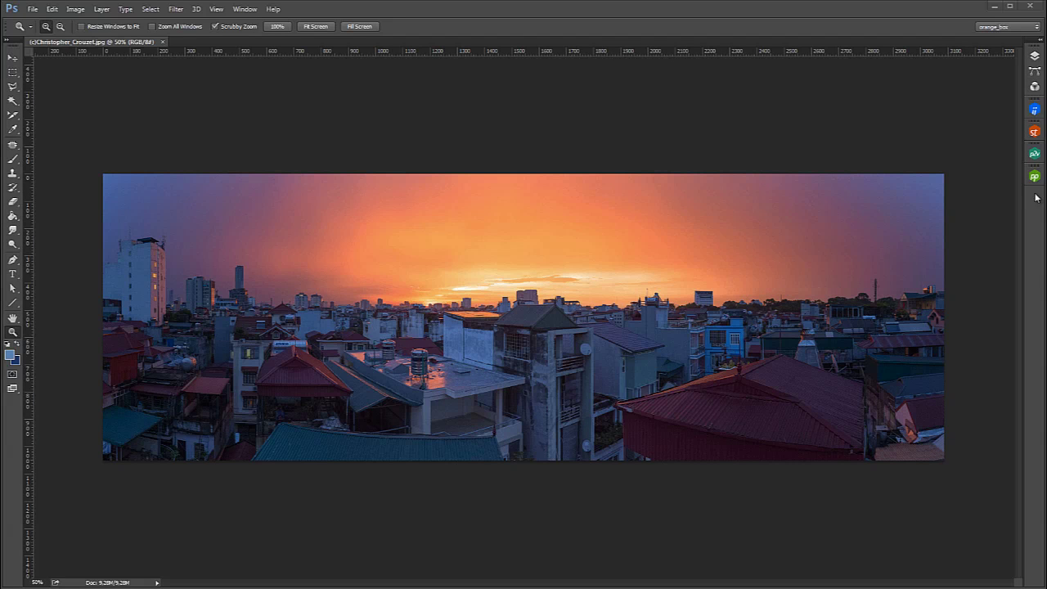
Step: Generate a little planet from the sunset rooftop panorama and zoom in to inspect it
click(1035, 177)
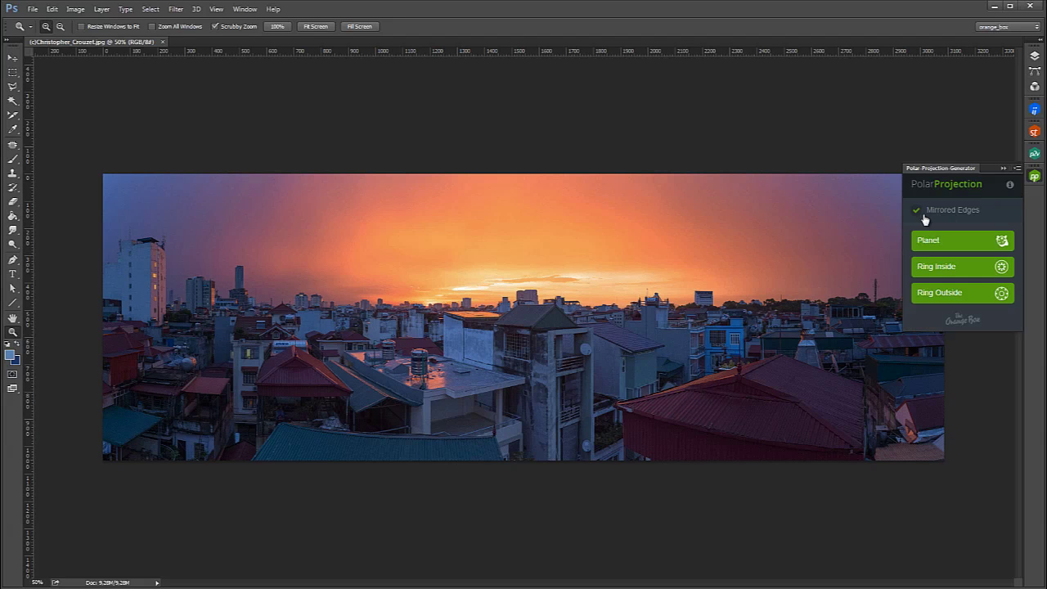
click(958, 244)
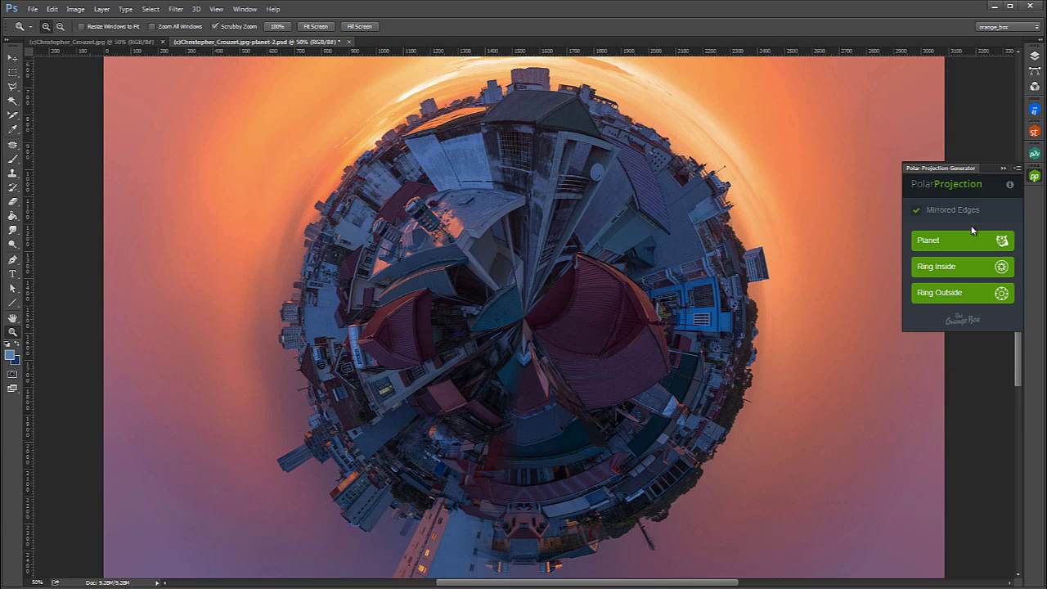
click(319, 30)
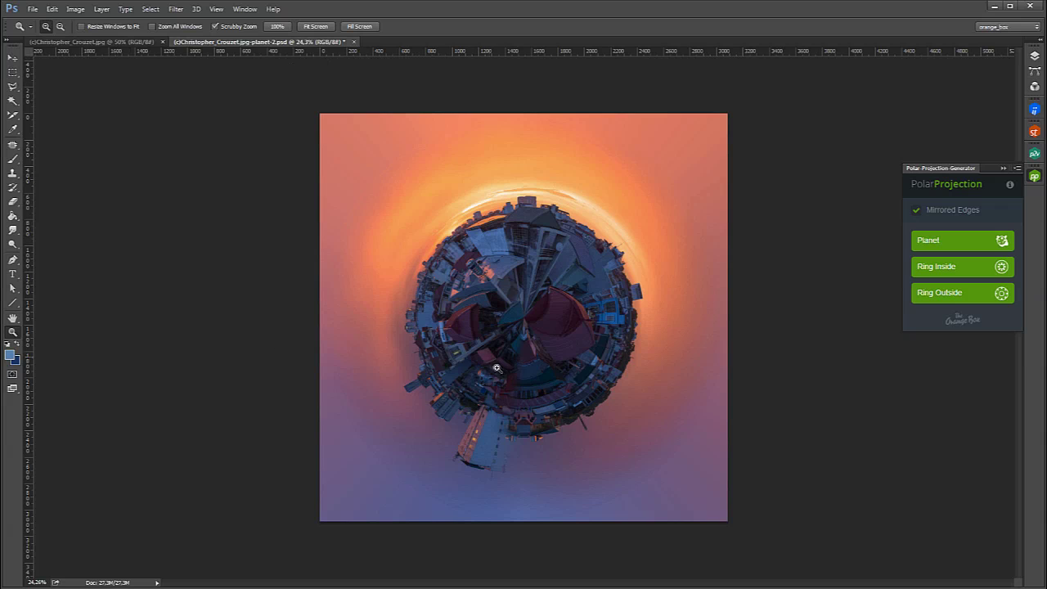
click(525, 382)
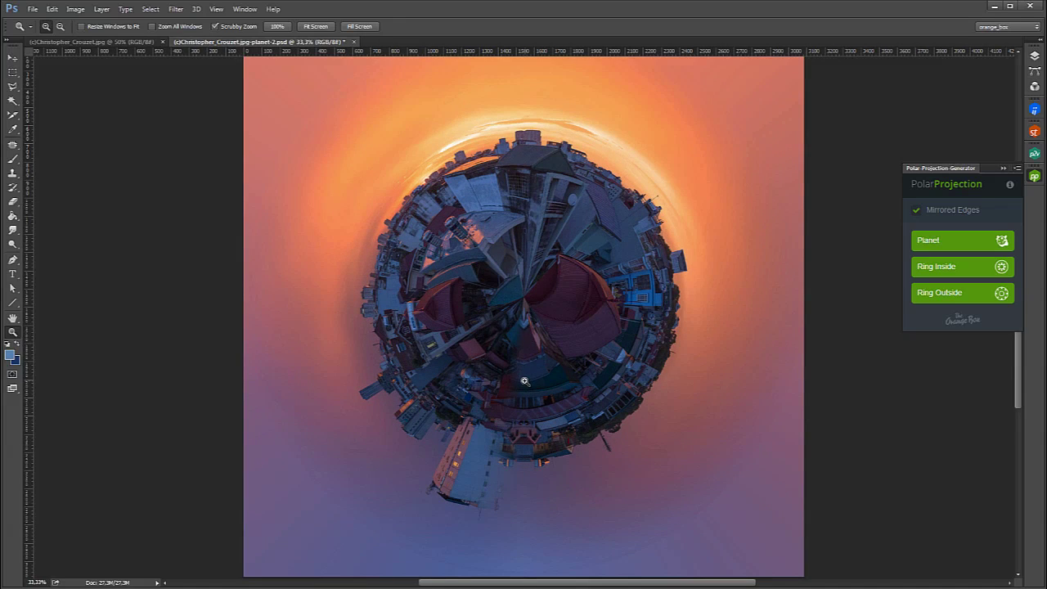
click(525, 381)
drag(529, 378, 506, 355)
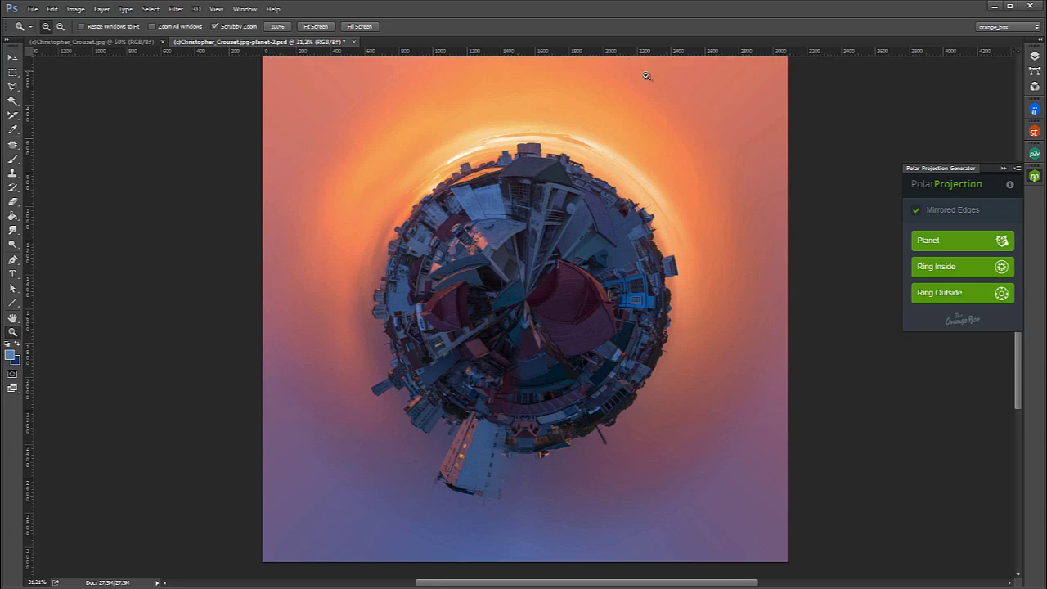
Step: Close the planet and the sunset panorama without saving
click(1034, 176)
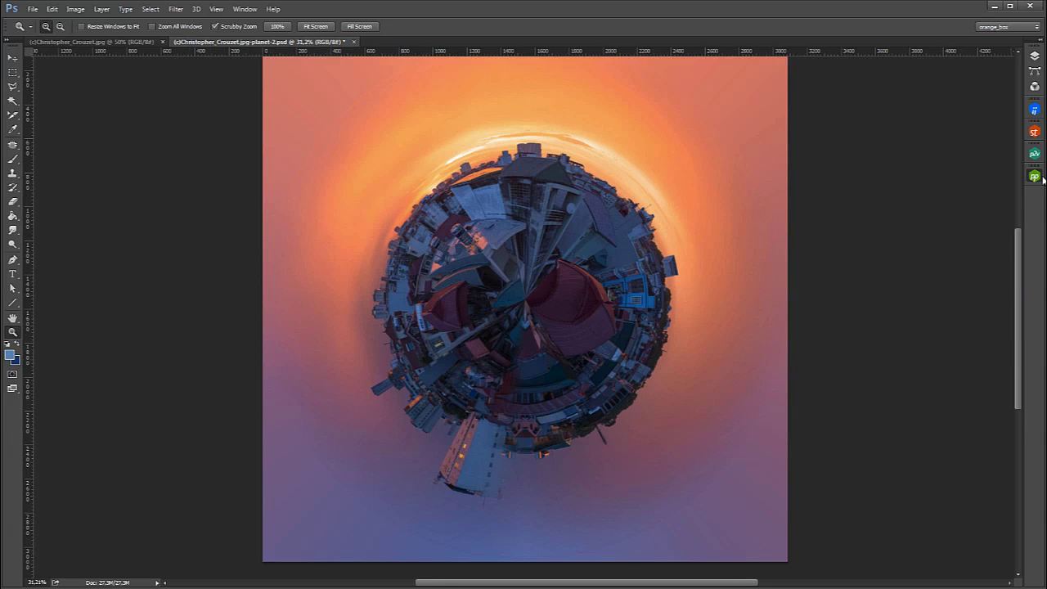
click(355, 42)
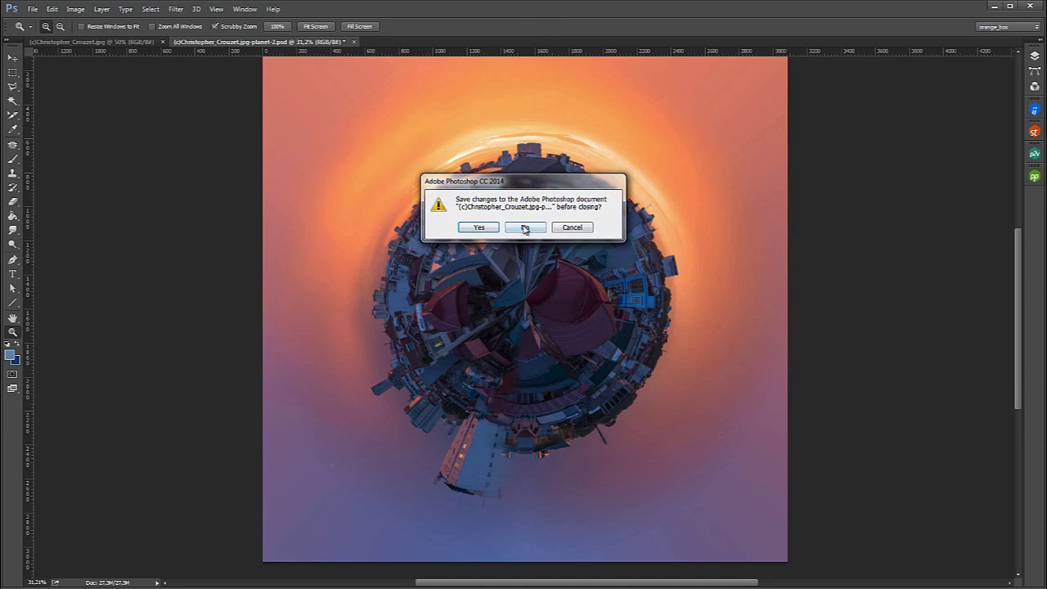
click(525, 226)
click(162, 42)
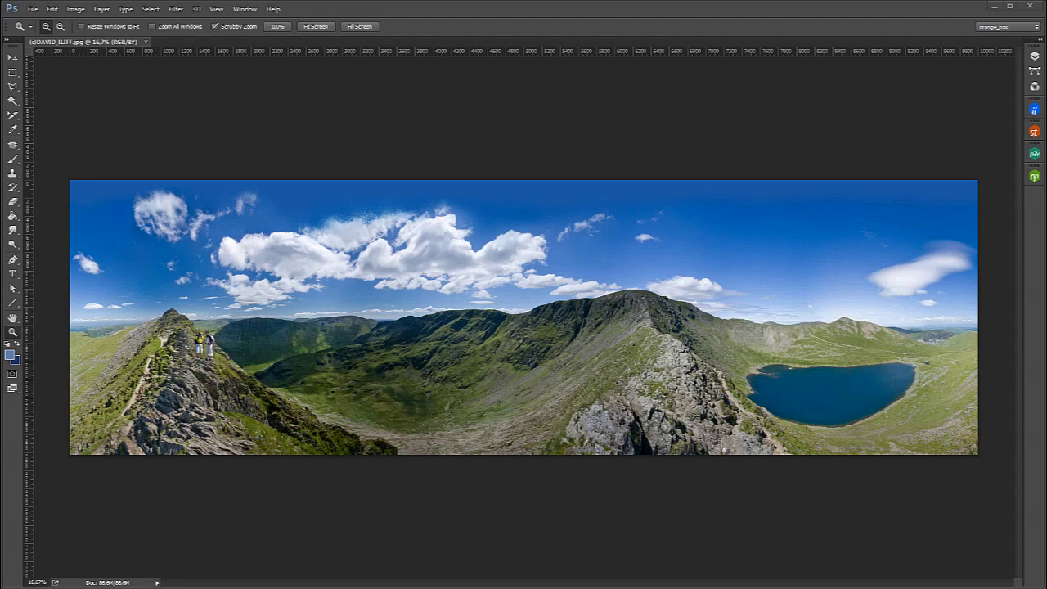
Step: Make a Planet projection of the mountain-and-lake panorama
click(1035, 176)
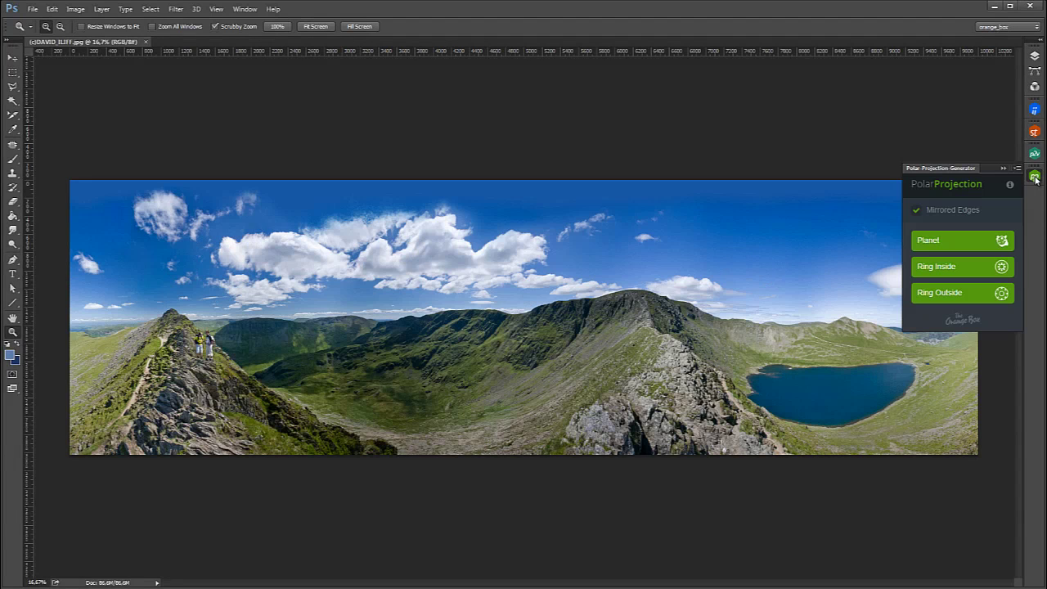
click(959, 244)
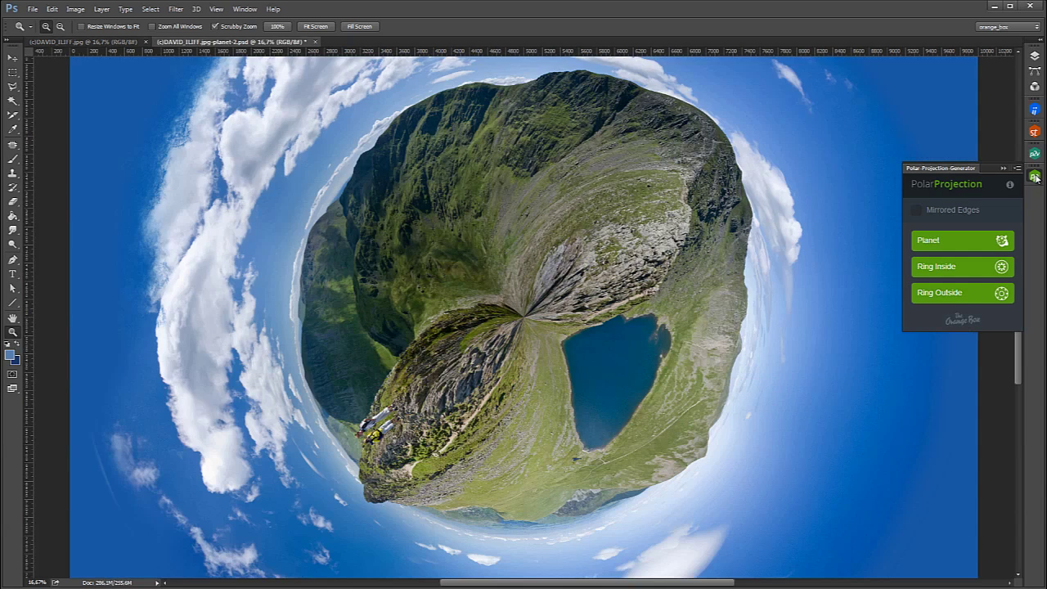
click(1032, 177)
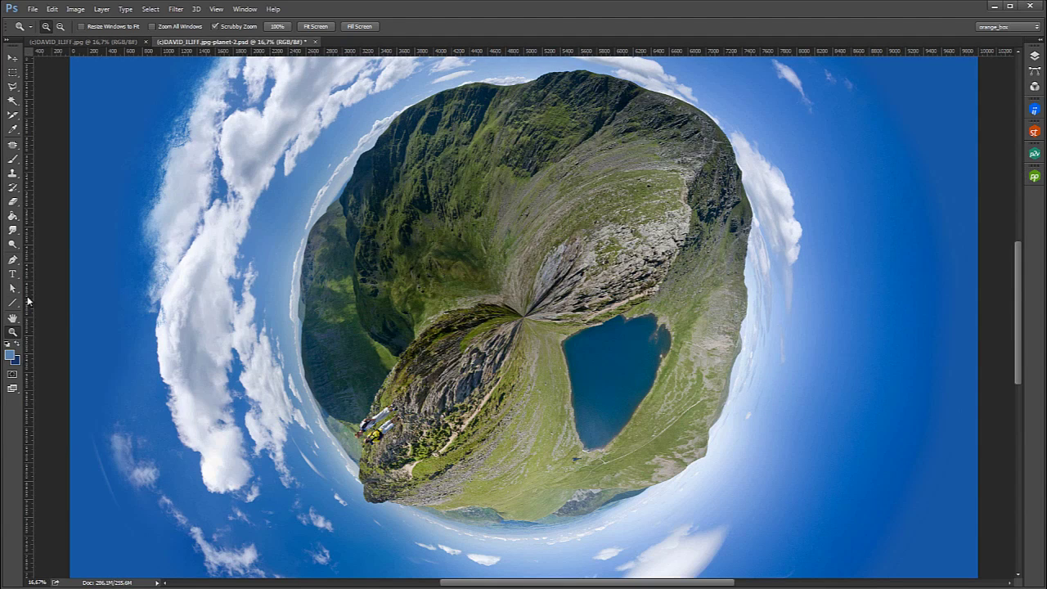
Step: Fit the planet on screen, zoom in to check it, then discard it unsaved
click(316, 26)
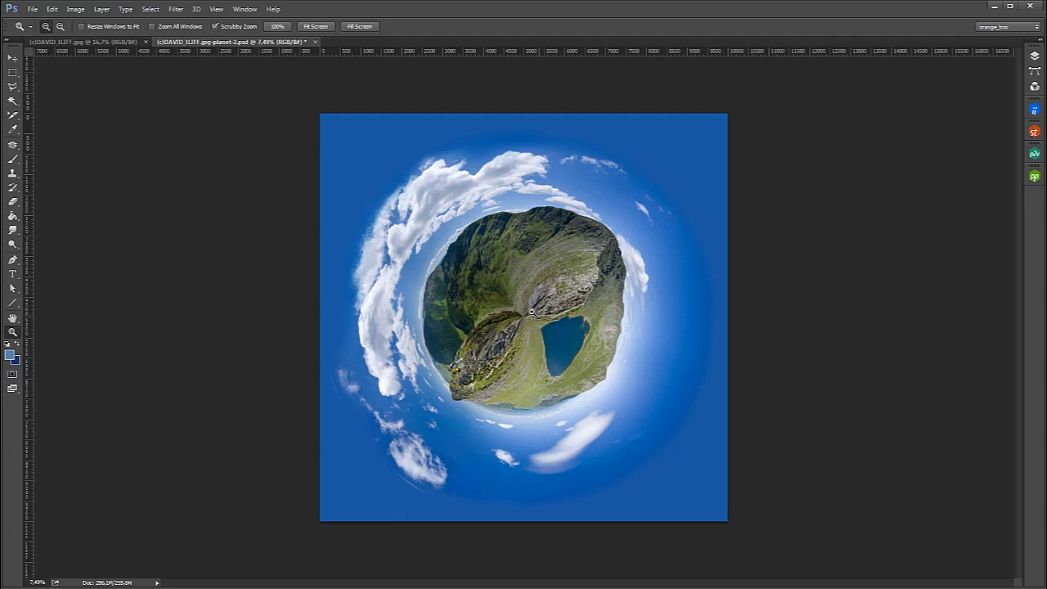
click(533, 310)
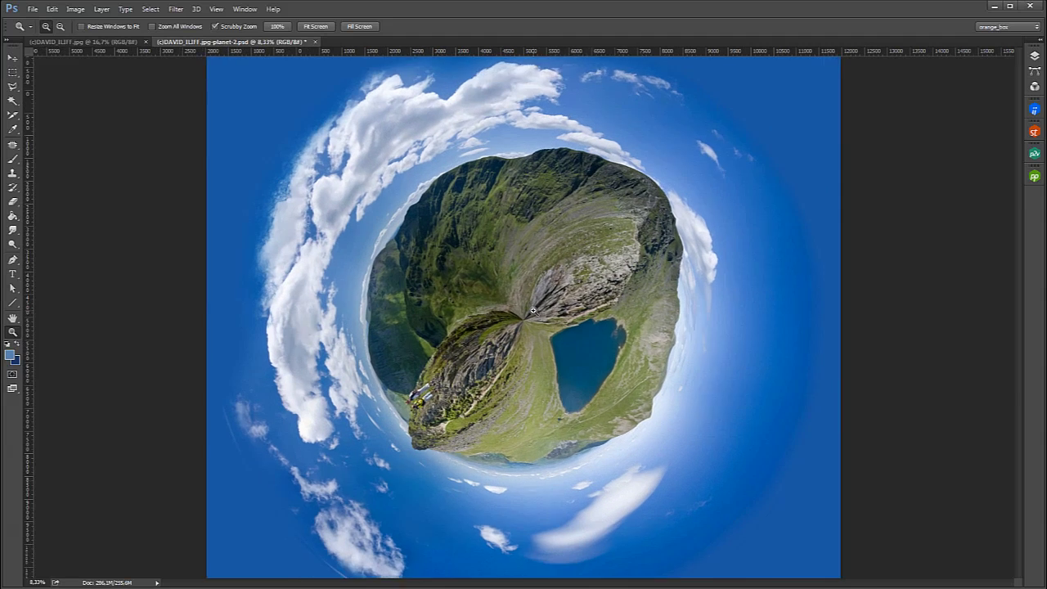
click(533, 310)
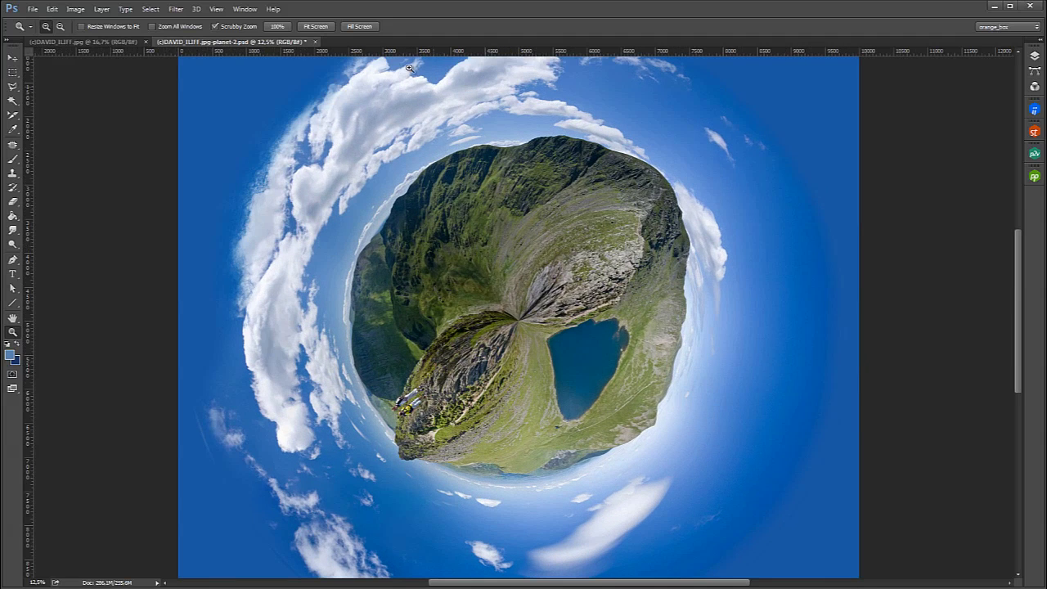
click(315, 42)
click(520, 228)
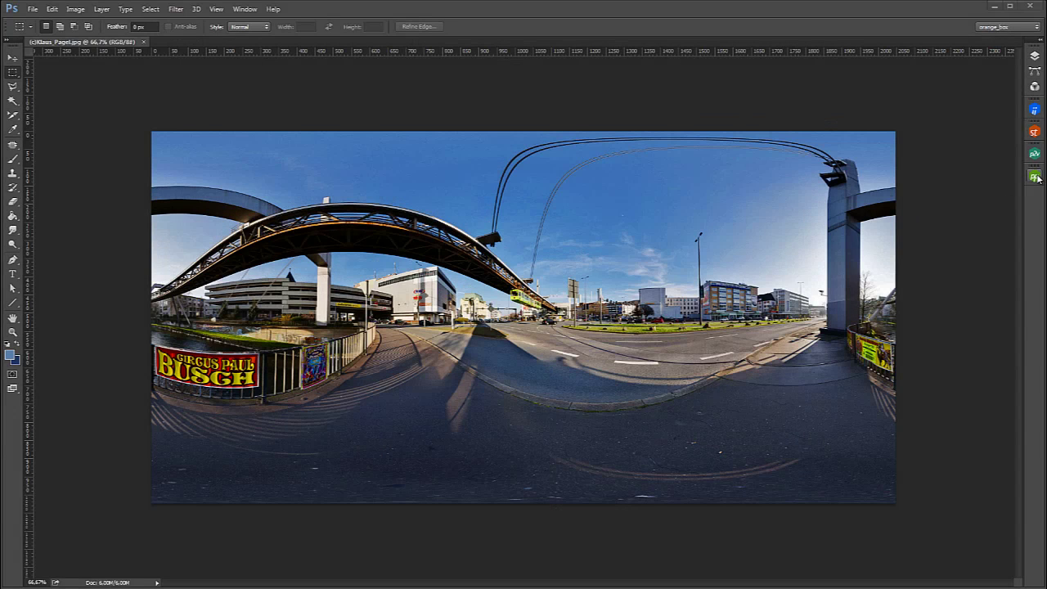
Step: Generate a little planet of the street panorama with Mirrored Edges turned off
click(1035, 176)
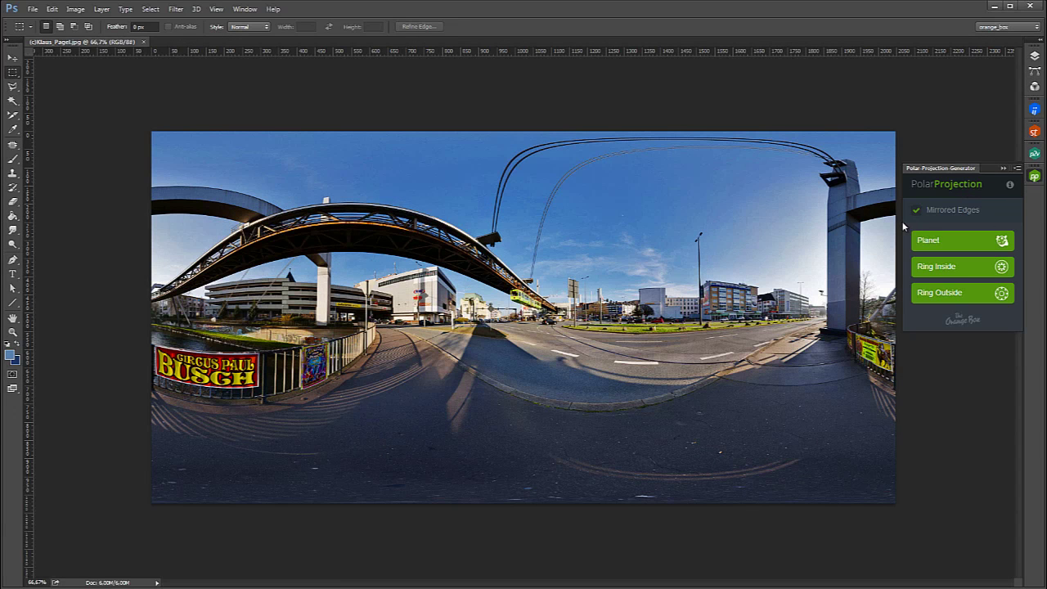
click(916, 210)
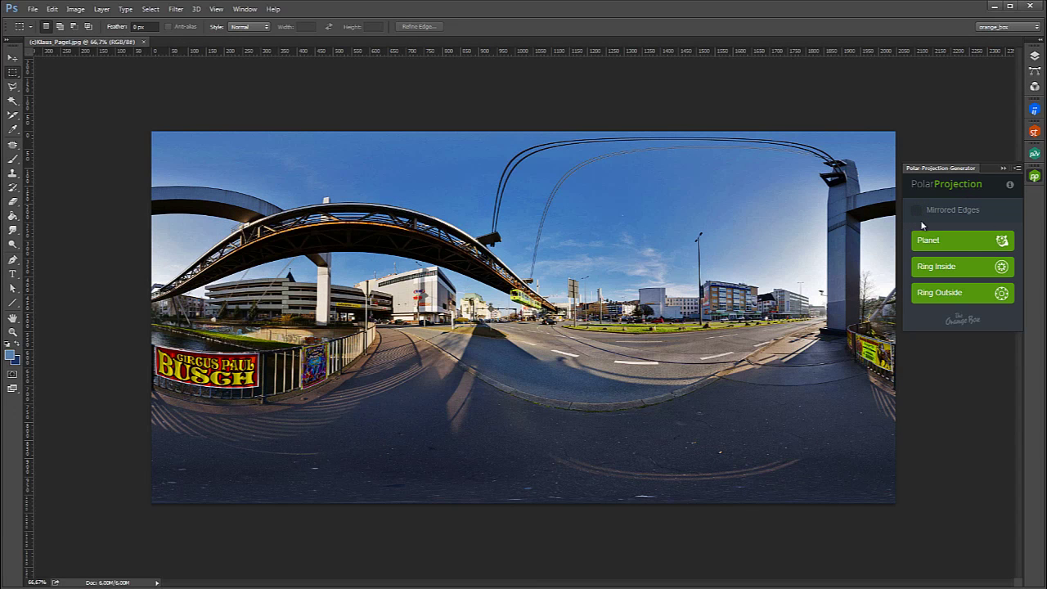
click(963, 243)
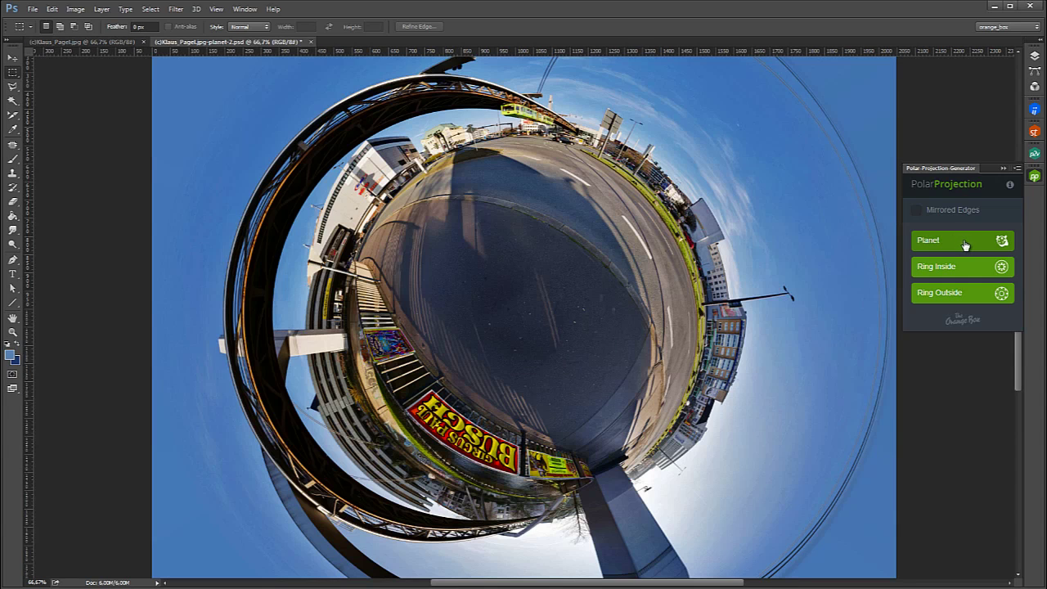
Step: Fit the tiny planet on screen, then close it without saving
click(12, 331)
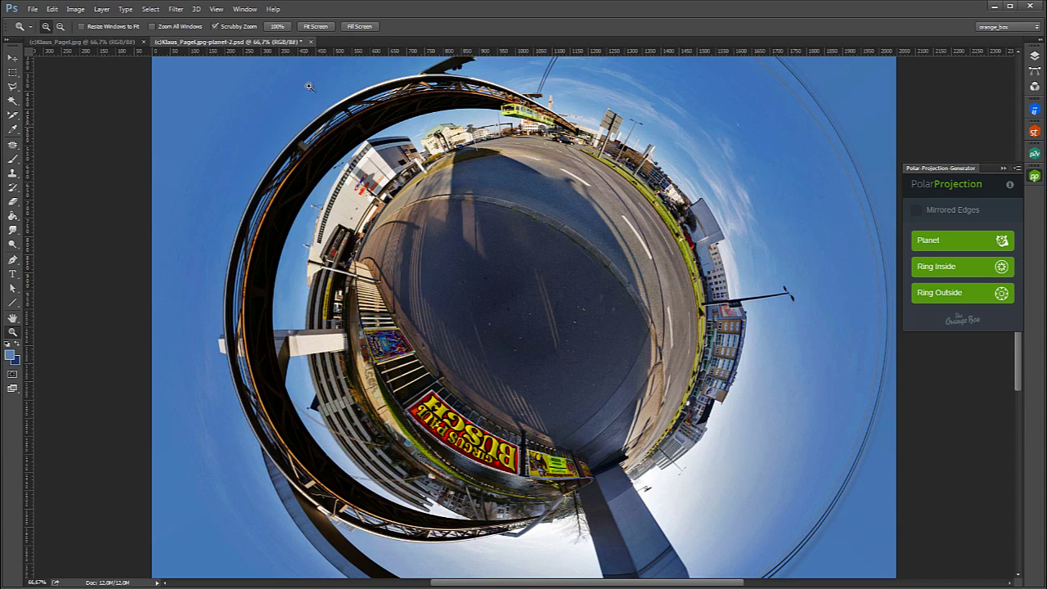
click(316, 26)
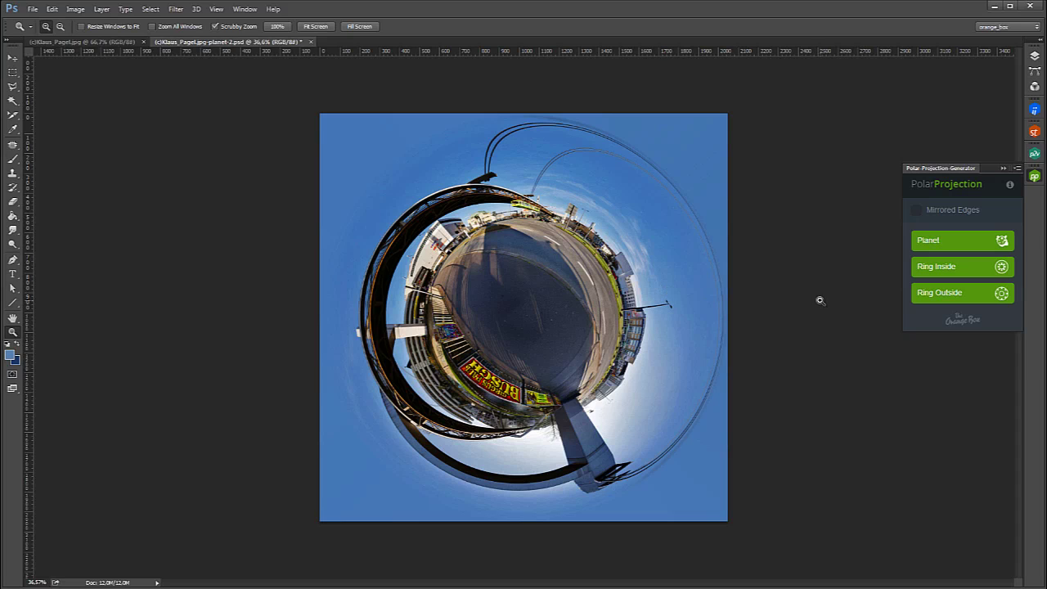
click(1035, 176)
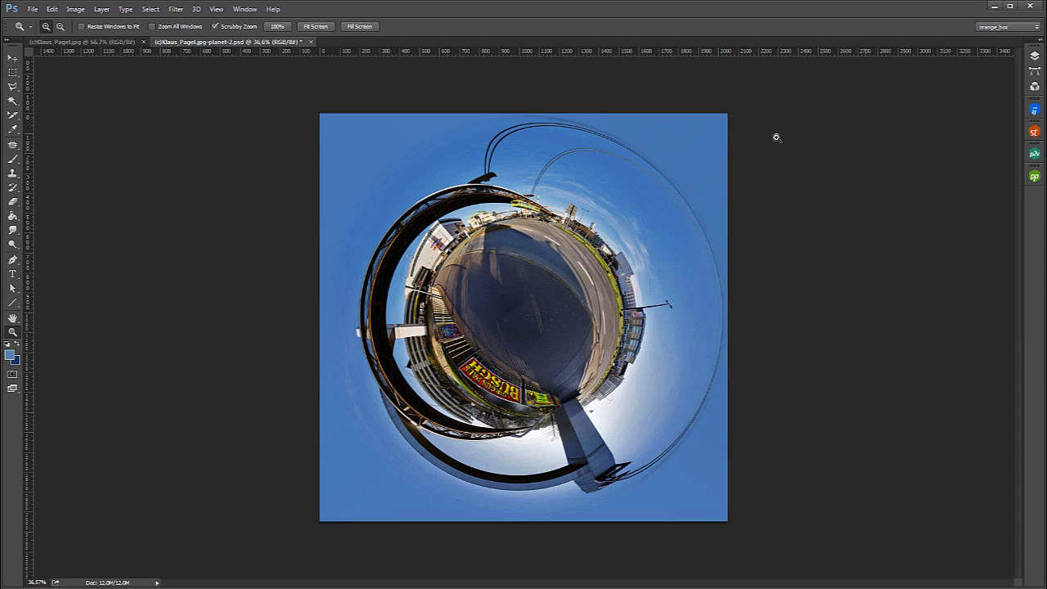
click(309, 42)
click(525, 229)
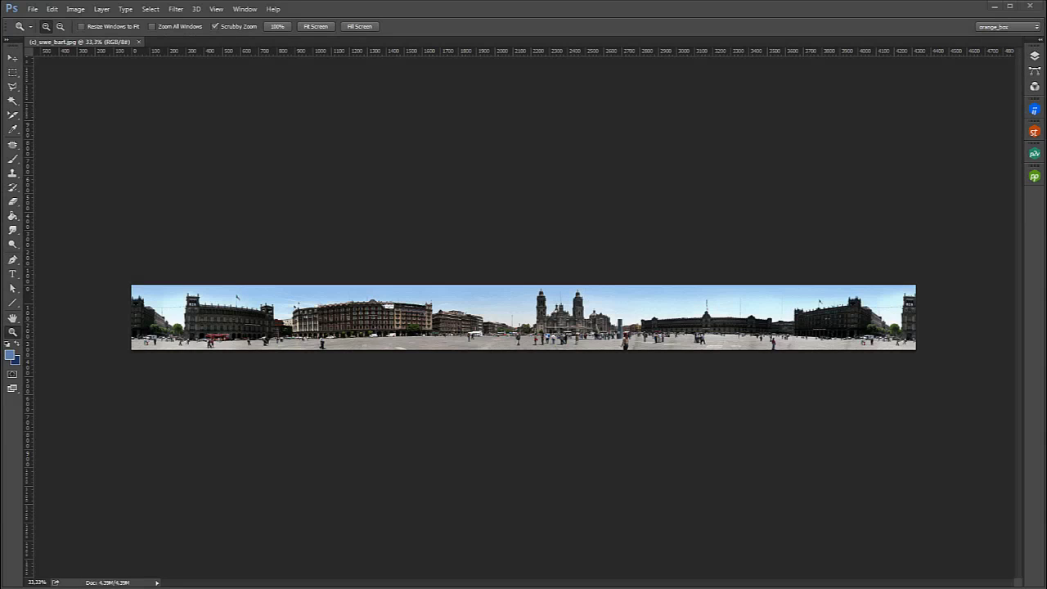
Step: Generate a Ring Inside projection of the plaza panorama and zoom out to view the ring
click(1035, 176)
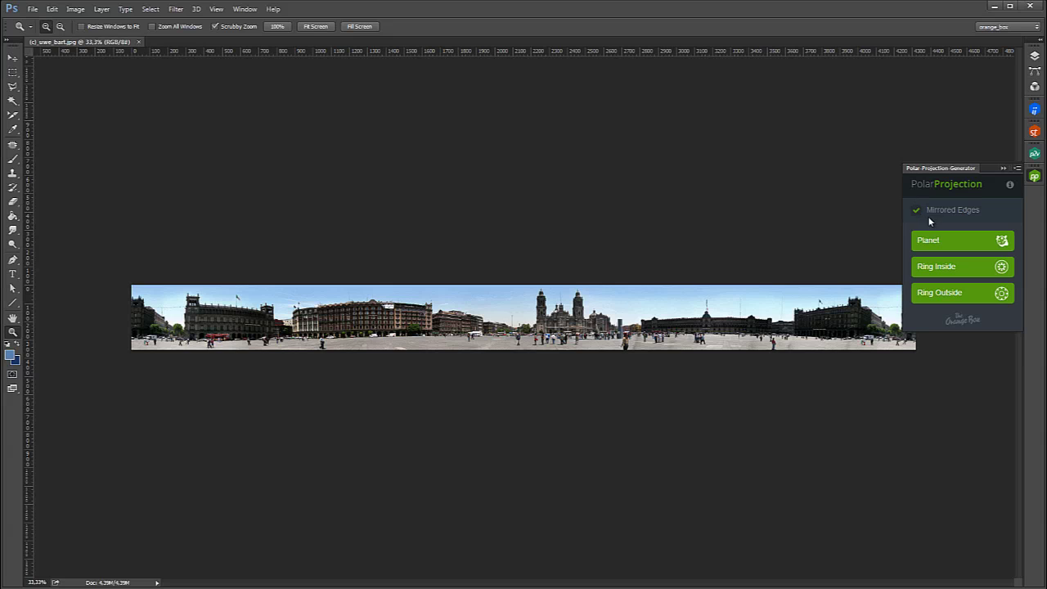
click(959, 270)
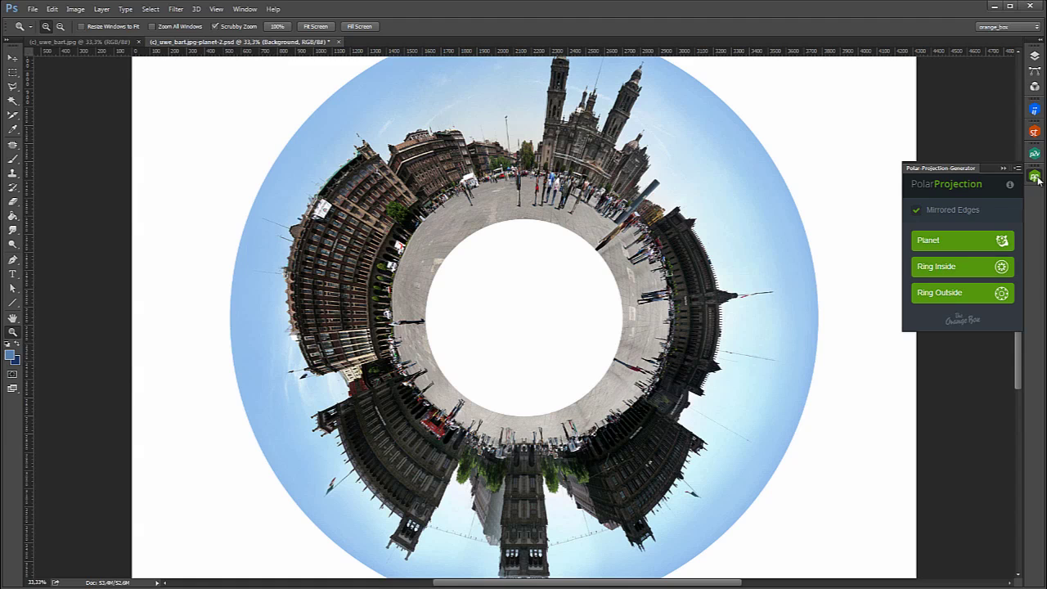
click(1037, 178)
drag(510, 286, 491, 280)
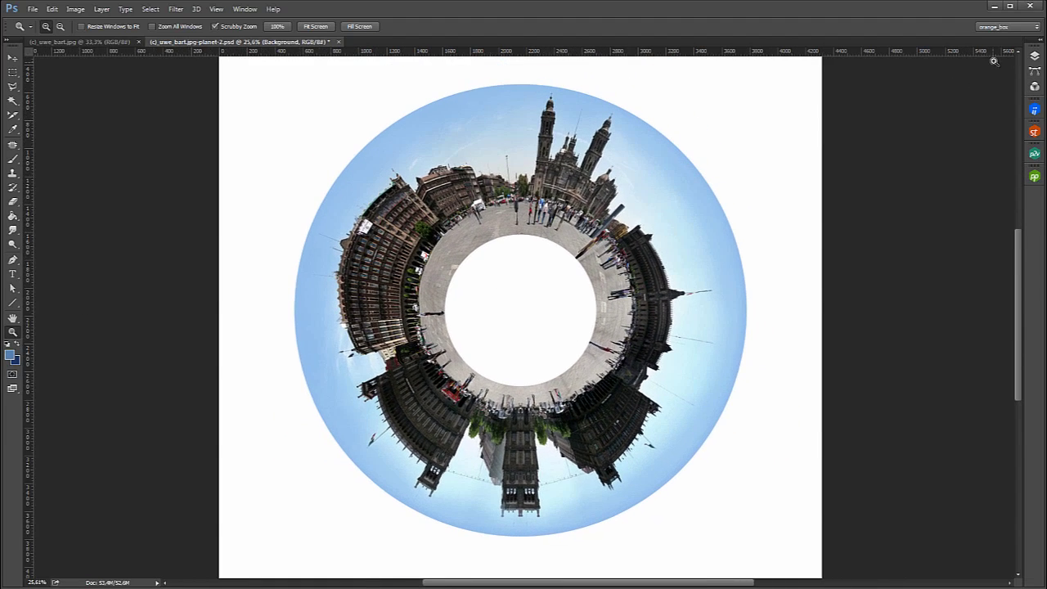
Step: Nudge the image_circle layer right, toggle Background visibility, then return to the panorama
click(1035, 56)
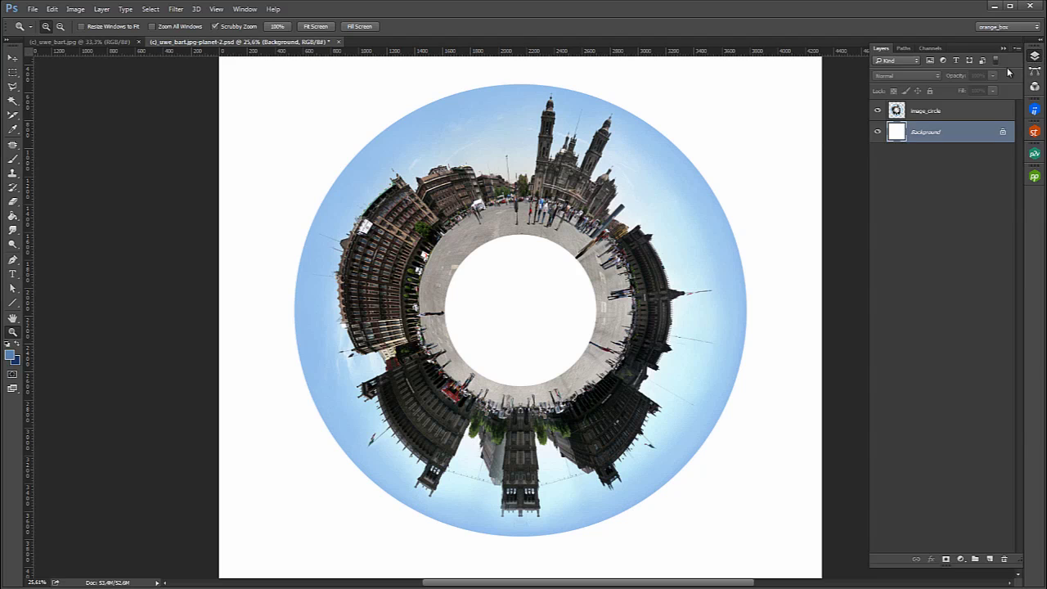
click(941, 110)
click(12, 58)
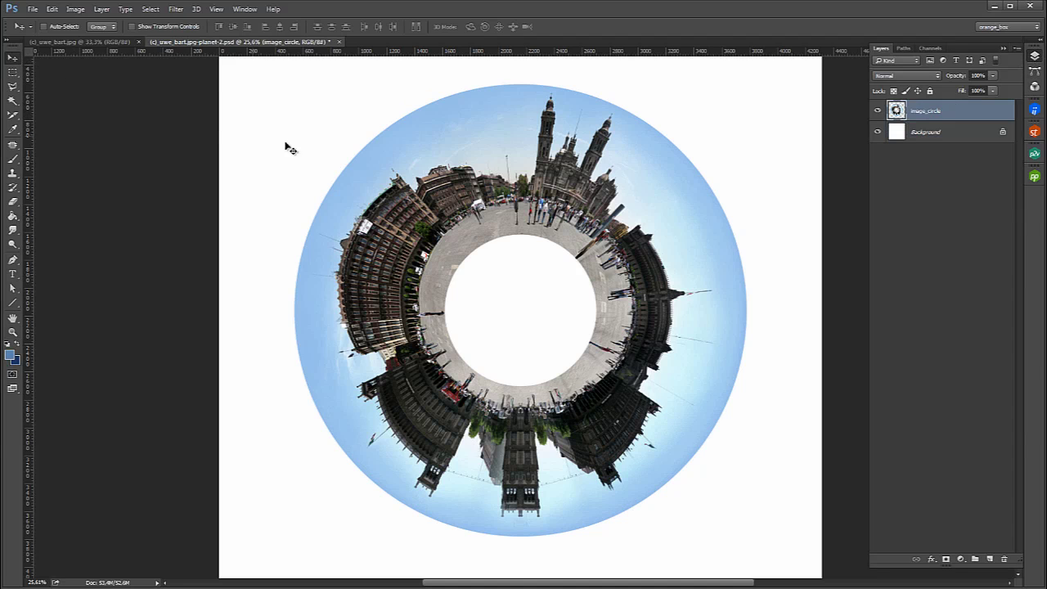
mouse_move(456, 186)
mouse_down()
mouse_move(540, 183)
mouse_move(486, 181)
mouse_up()
click(878, 133)
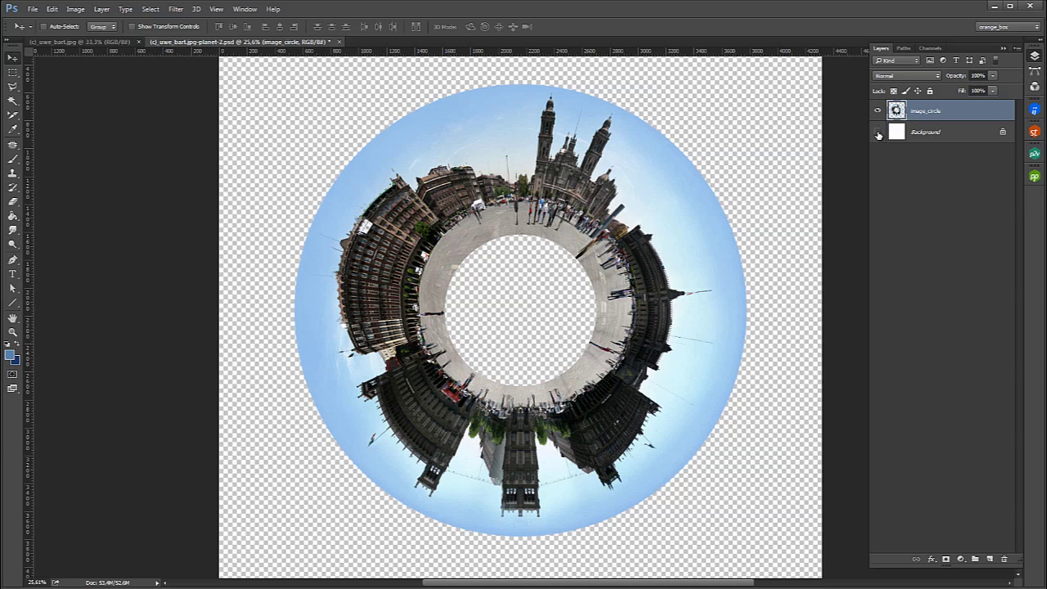
click(878, 134)
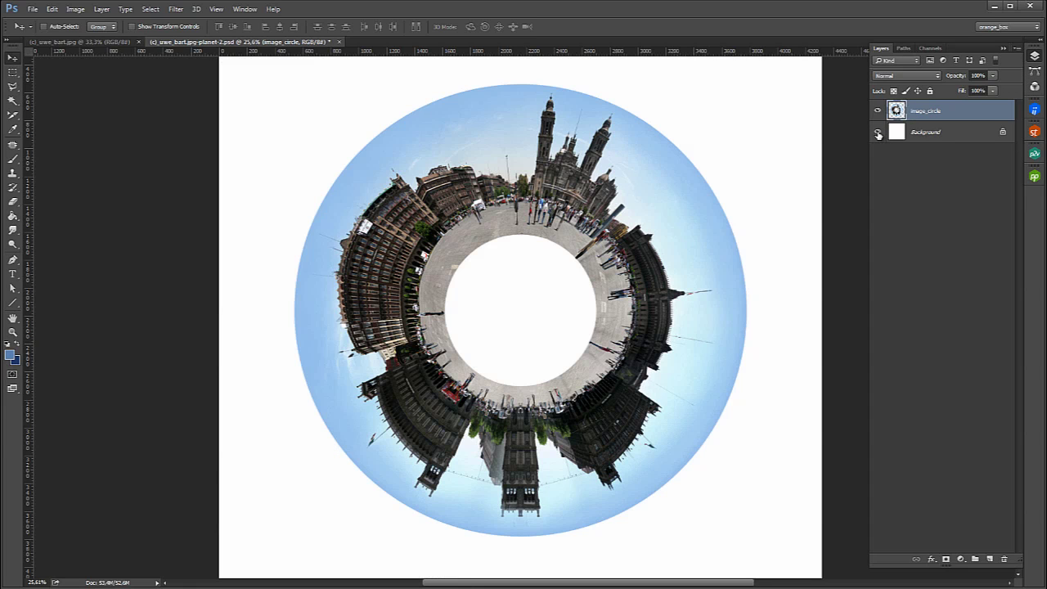
click(98, 42)
click(1036, 58)
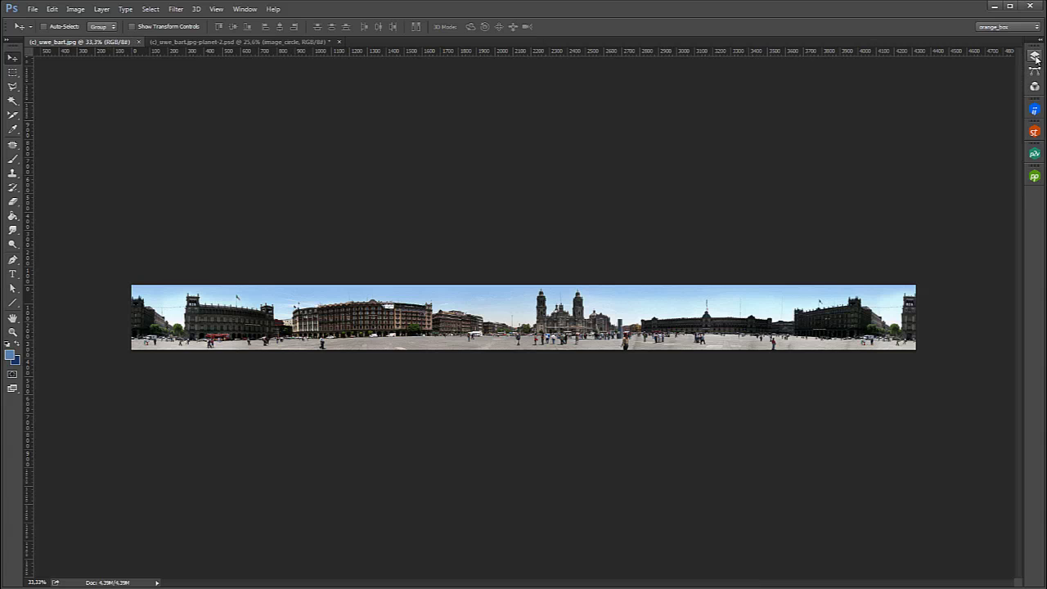
click(1036, 177)
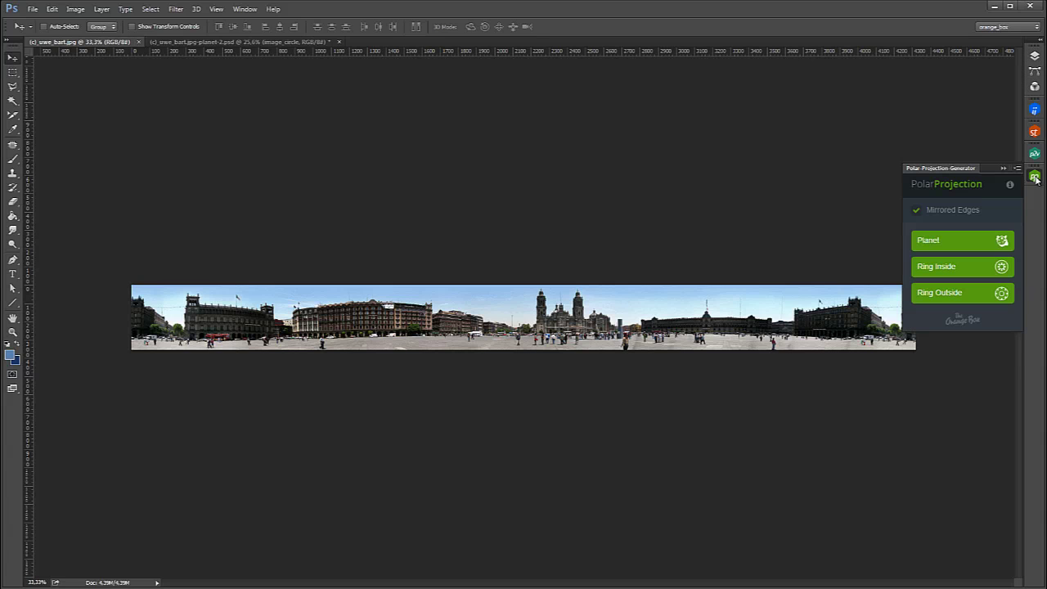
click(966, 297)
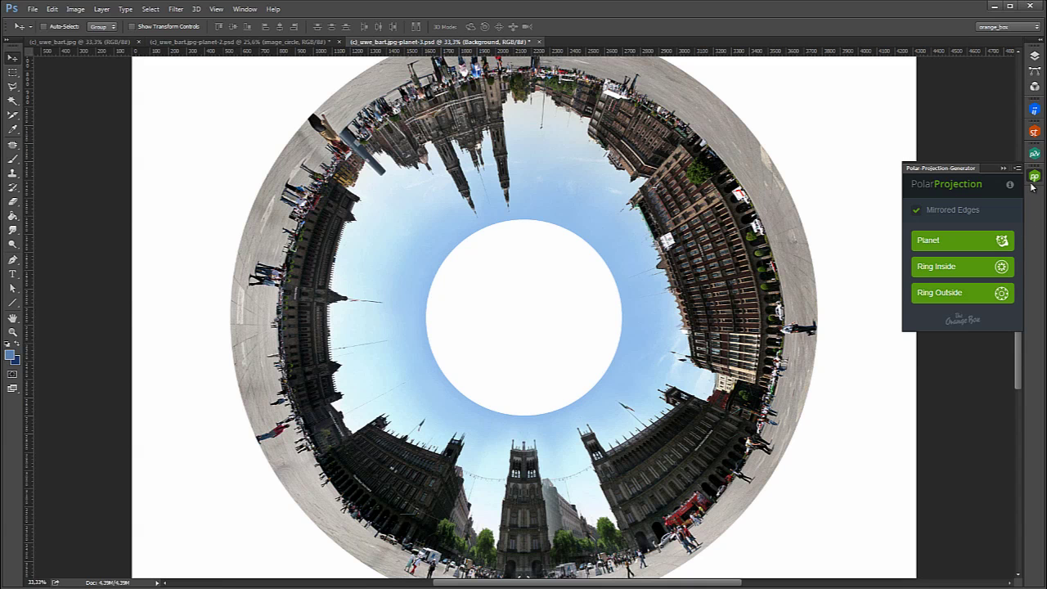
click(1036, 178)
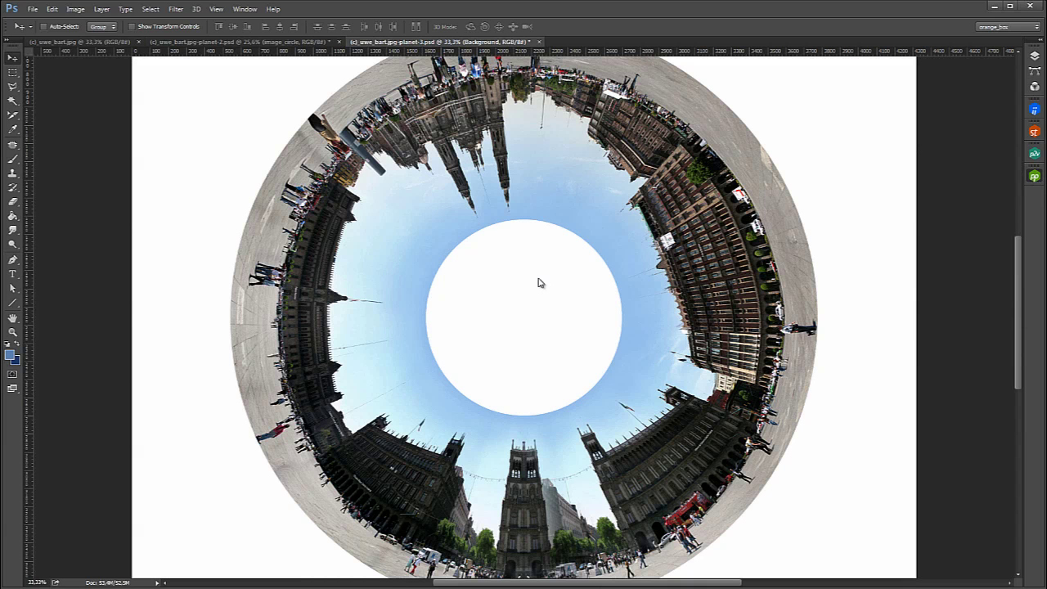
Step: Fit both rings on screen and flip between the inward and outward ring documents
click(12, 332)
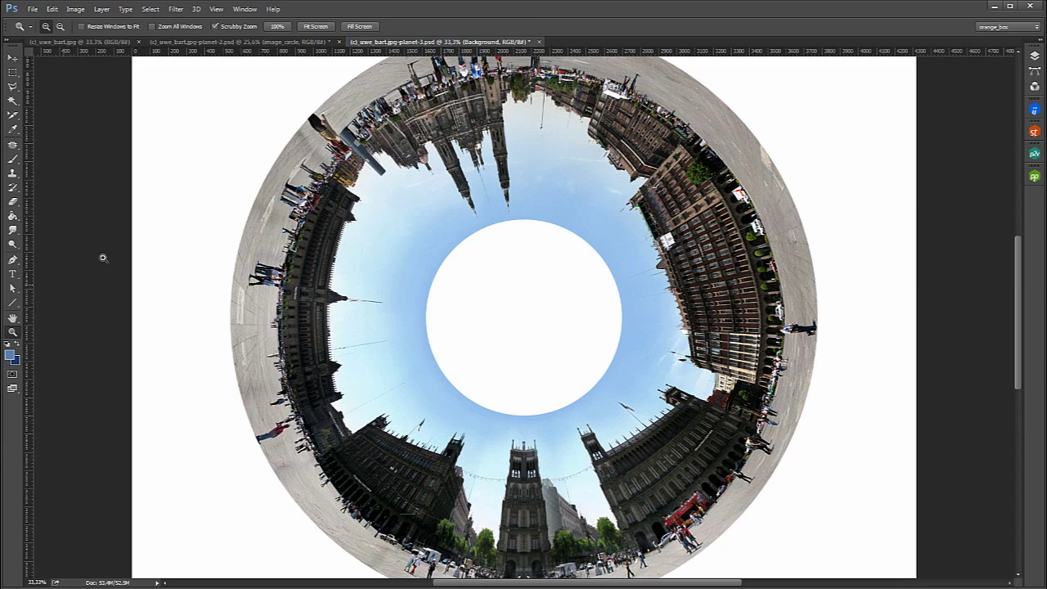
click(315, 26)
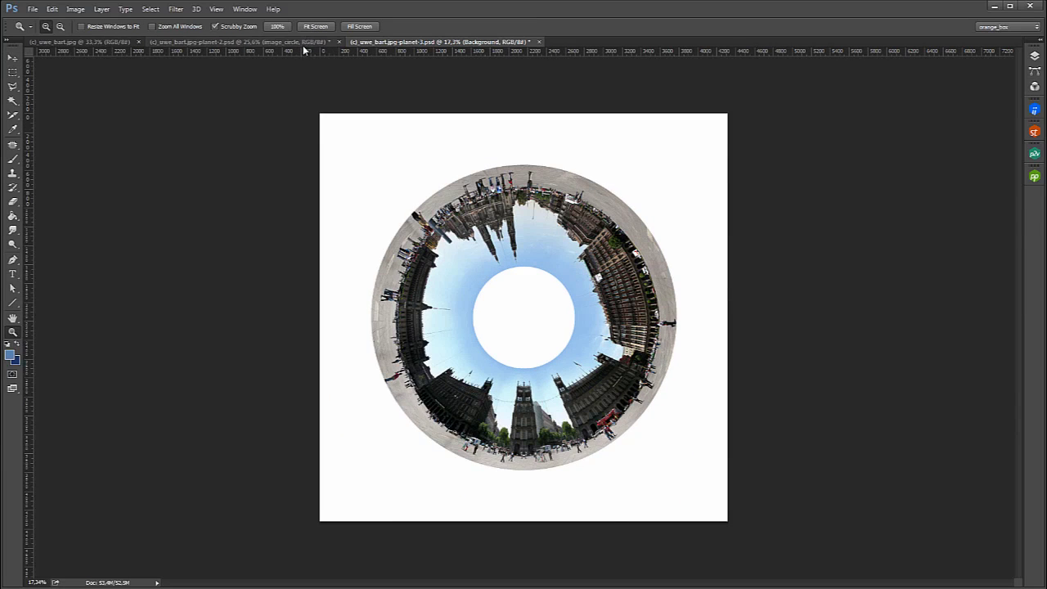
click(304, 41)
click(316, 26)
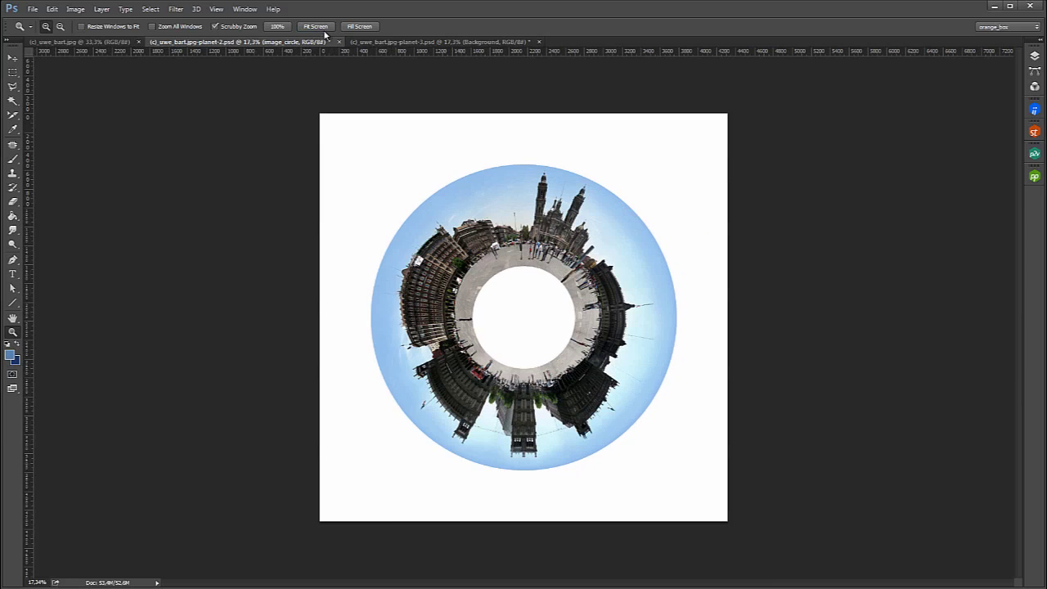
click(398, 42)
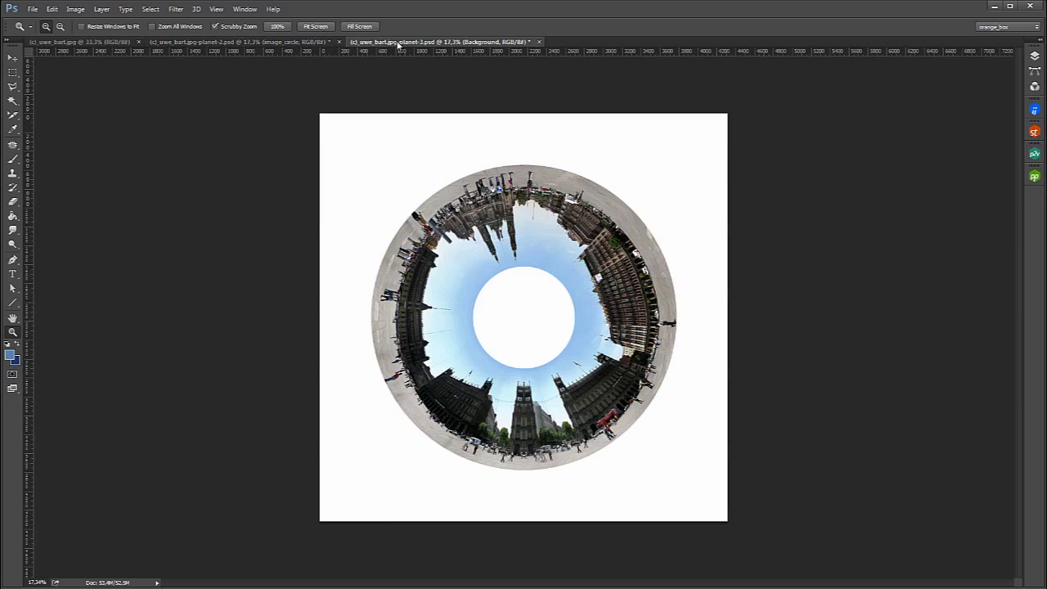
click(308, 43)
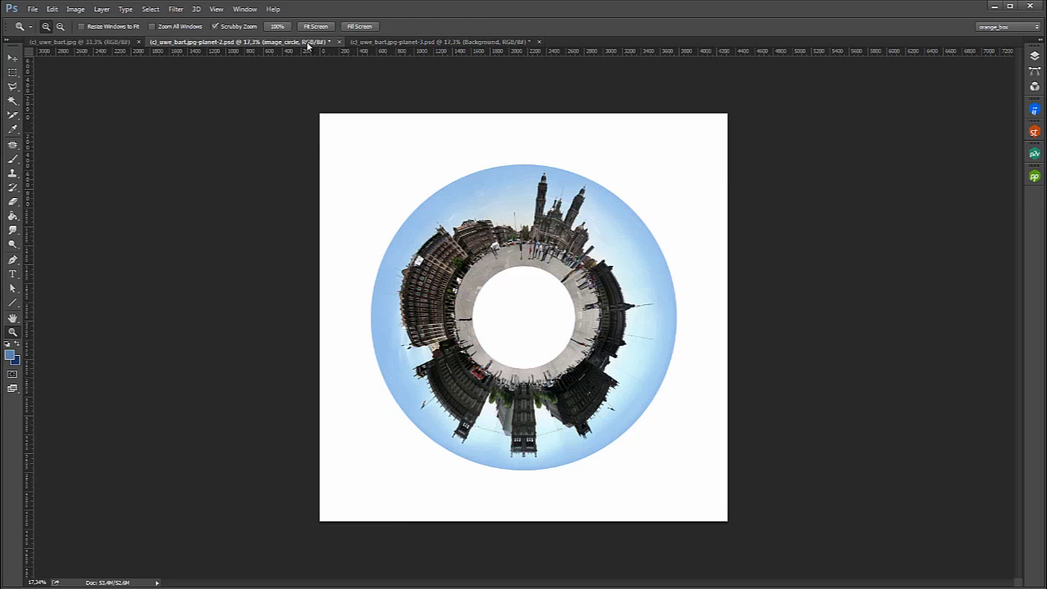
click(374, 42)
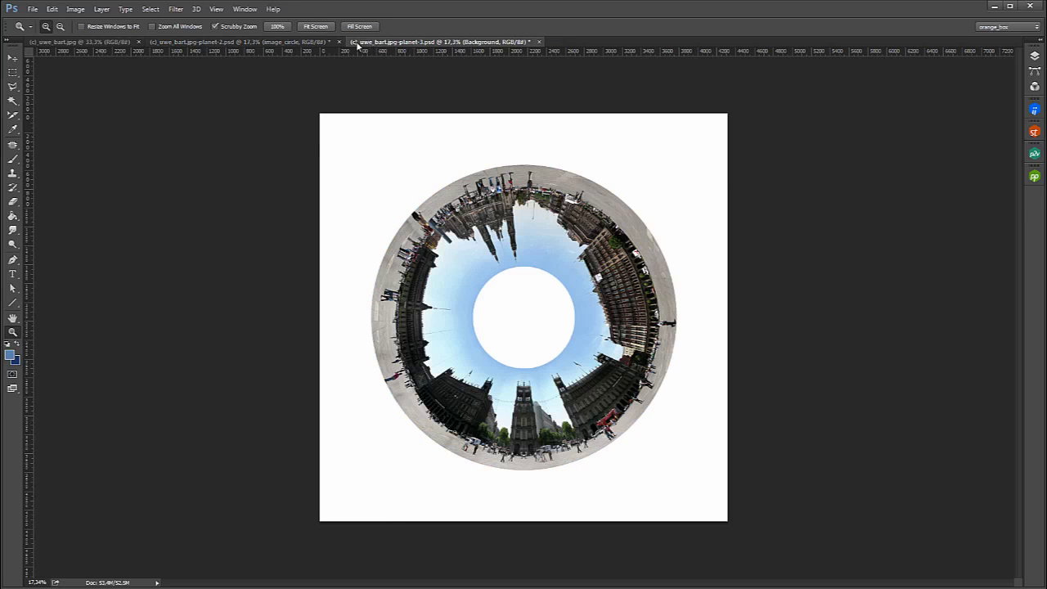
click(321, 46)
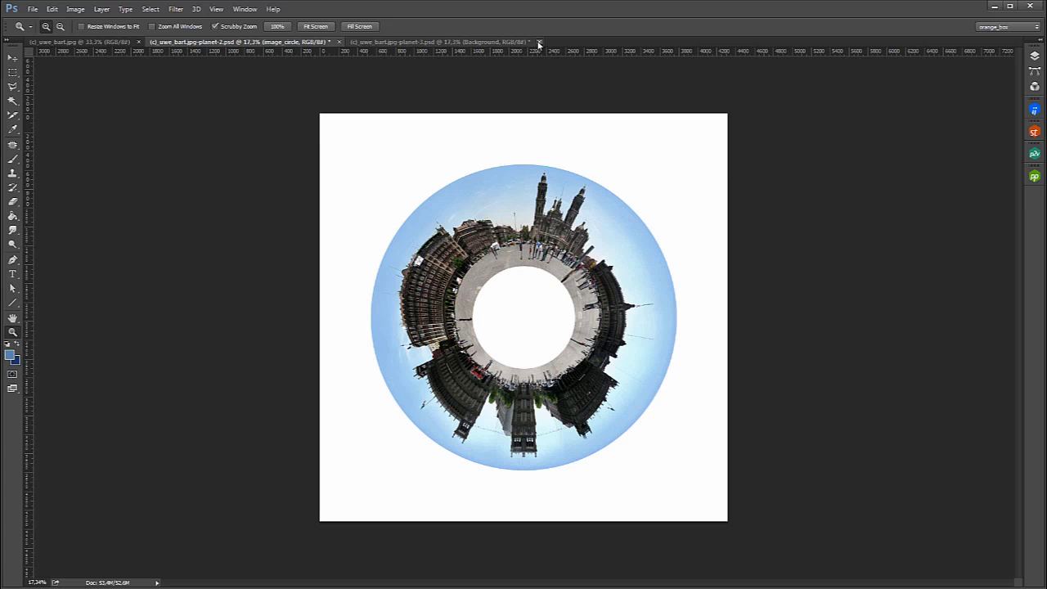
Step: Close the outward and inward ring documents without saving
click(539, 44)
click(532, 232)
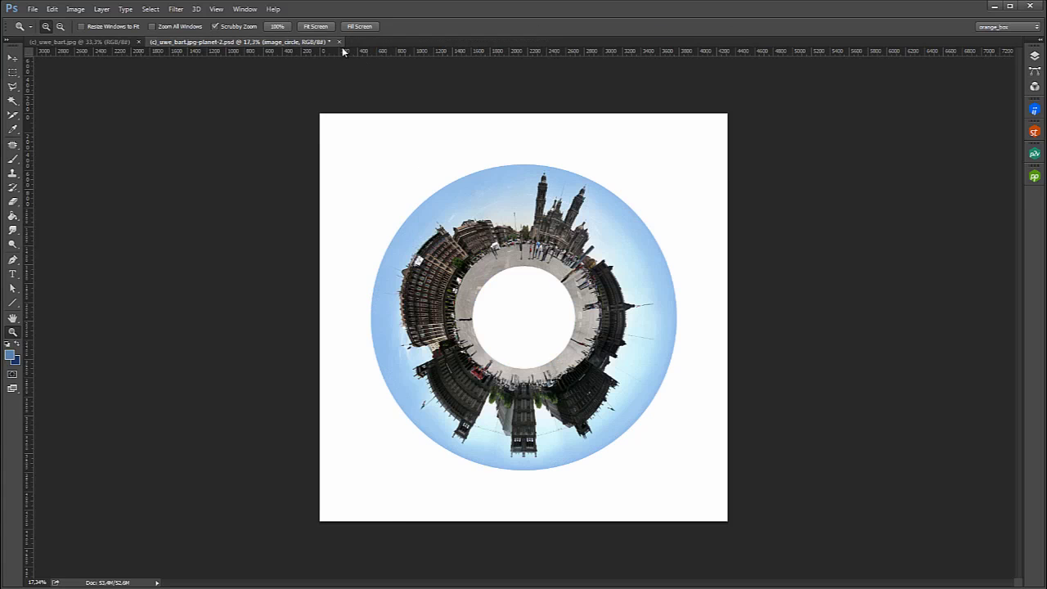
click(339, 42)
click(532, 229)
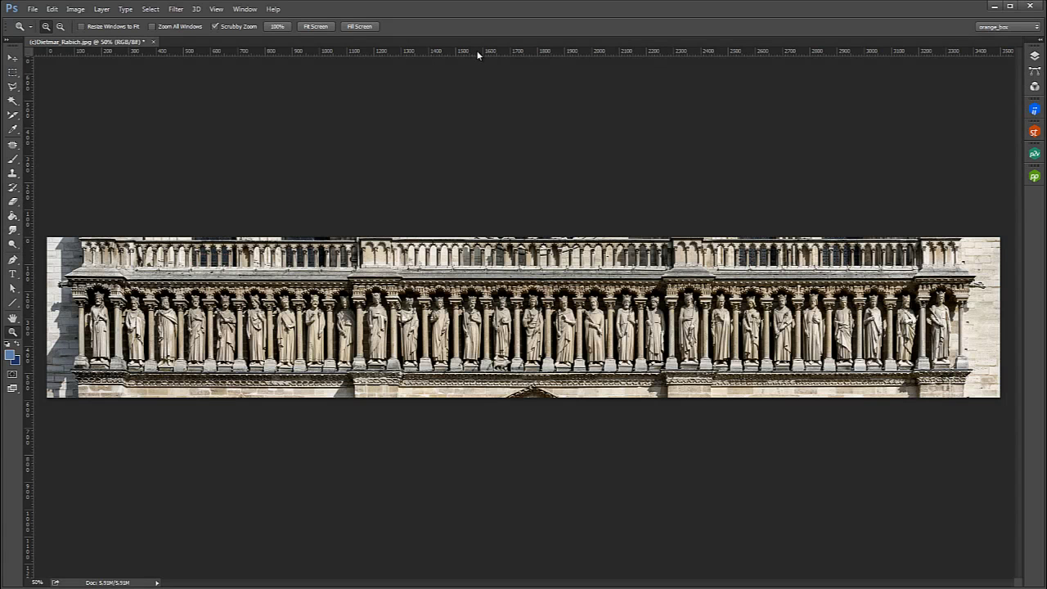
Step: Add guides framing the statue band: top edge, left end, right end and bottom
drag(478, 55, 488, 242)
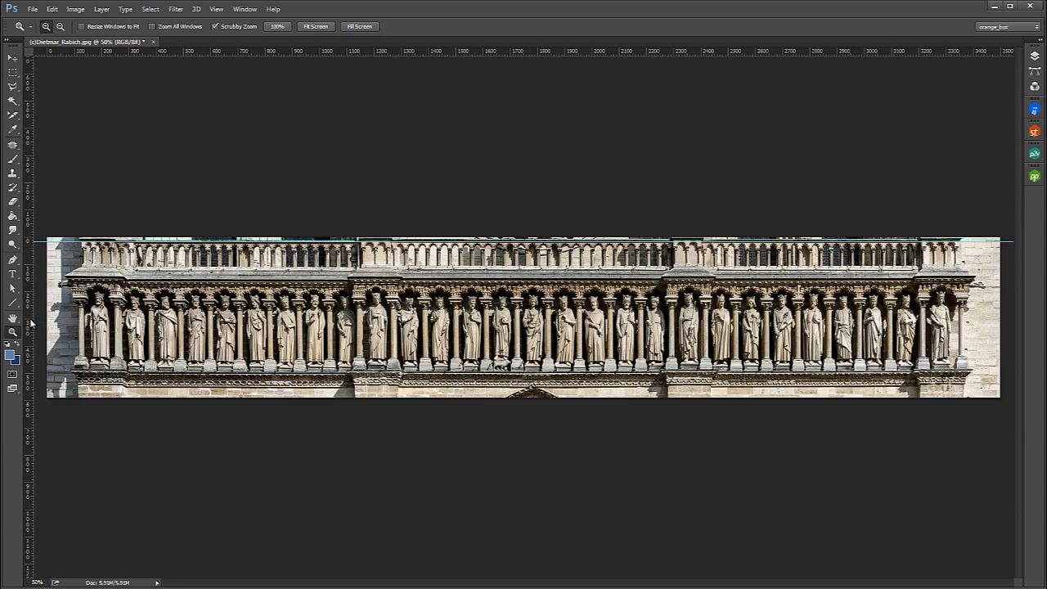
drag(29, 324, 79, 321)
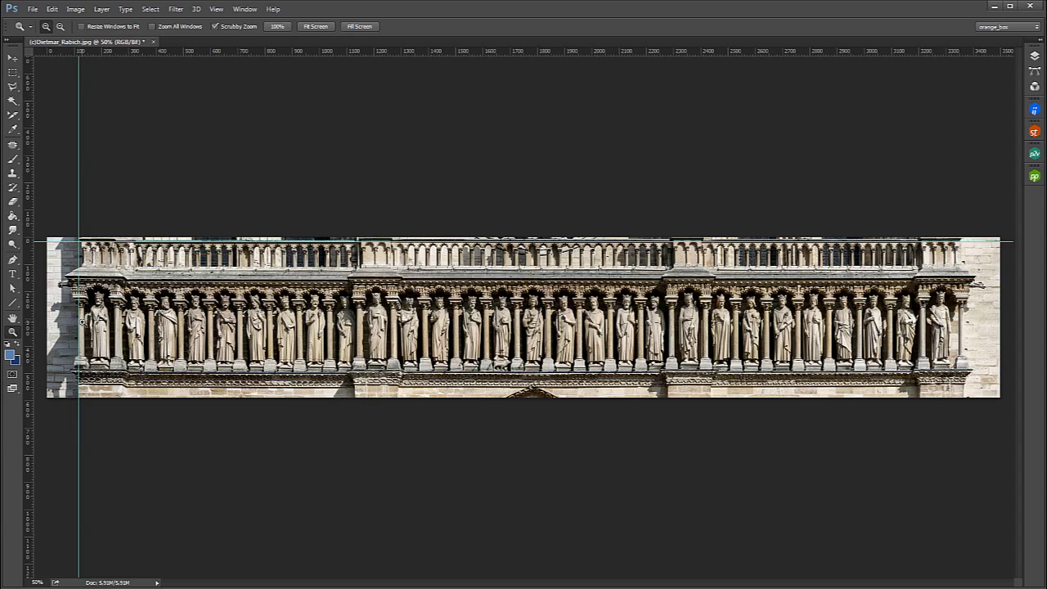
mouse_move(28, 338)
mouse_down()
mouse_move(961, 354)
mouse_move(1013, 321)
mouse_move(955, 323)
mouse_up()
key(v)
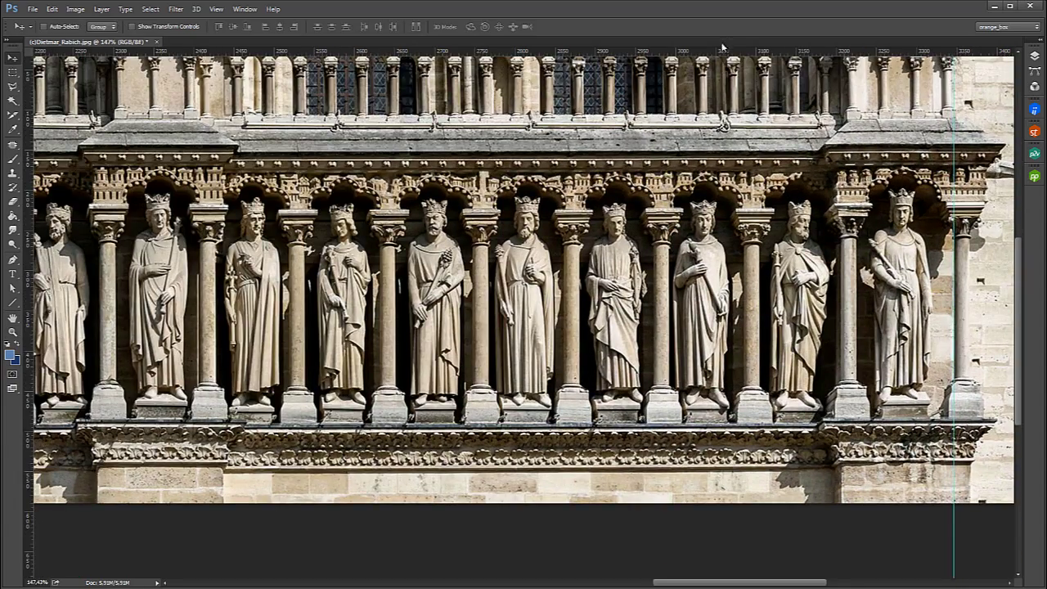
drag(725, 48, 731, 460)
Step: Scroll back left and fit the whole frieze image on screen
scroll(731, 460, left, 10)
scroll(524, 303, left, 5)
scroll(524, 303, left, 5)
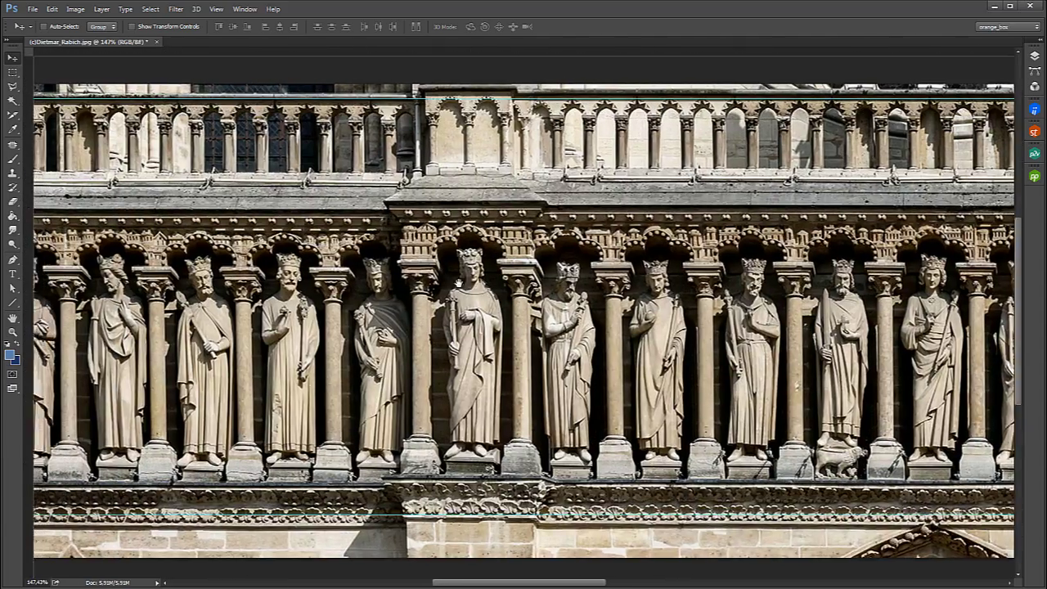
scroll(524, 303, left, 5)
scroll(524, 303, left, 5)
scroll(319, 300, left, 1)
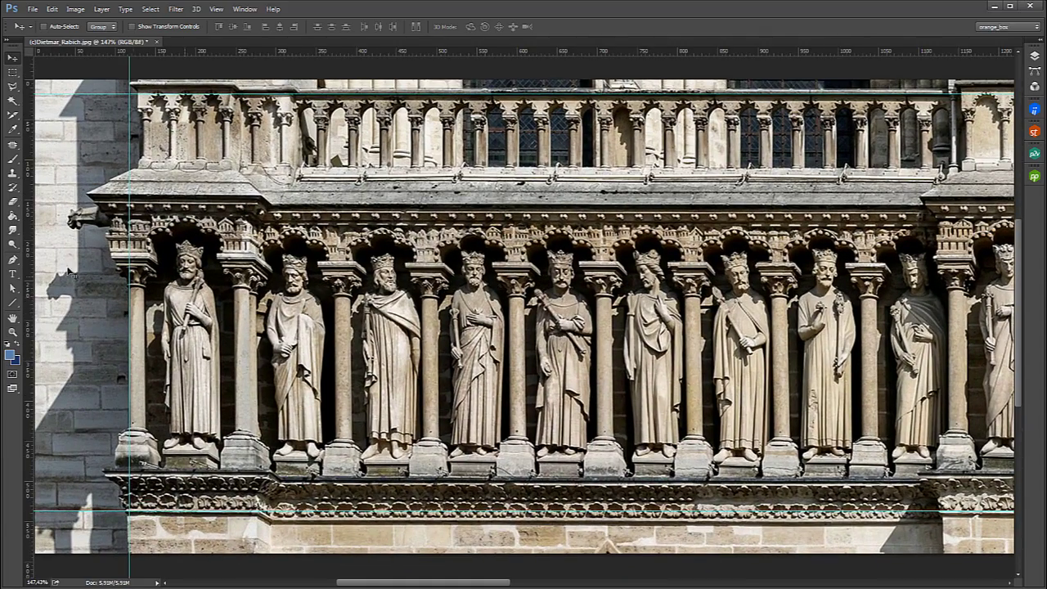
click(12, 333)
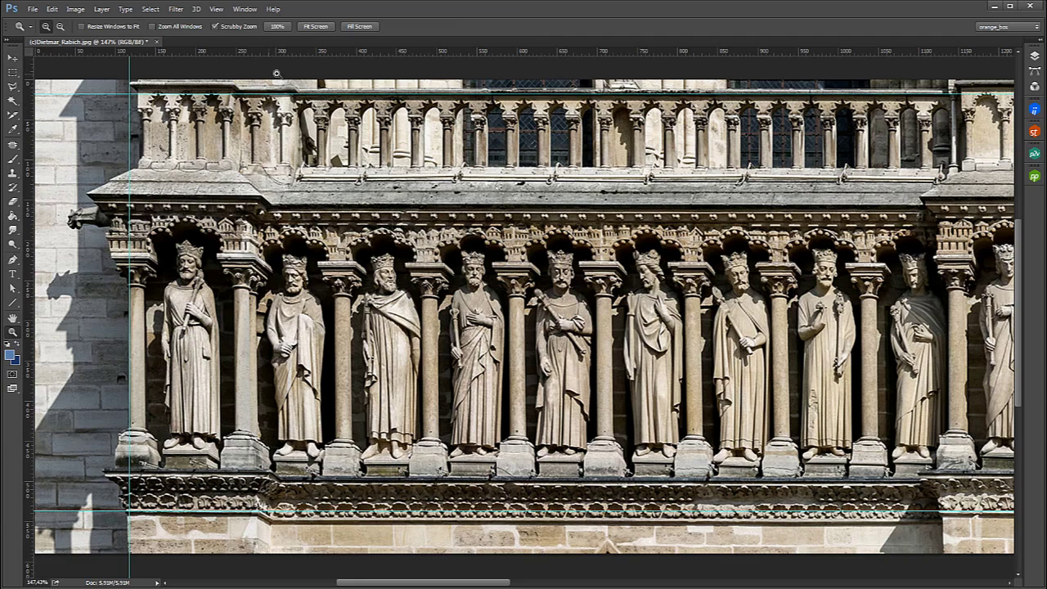
click(317, 27)
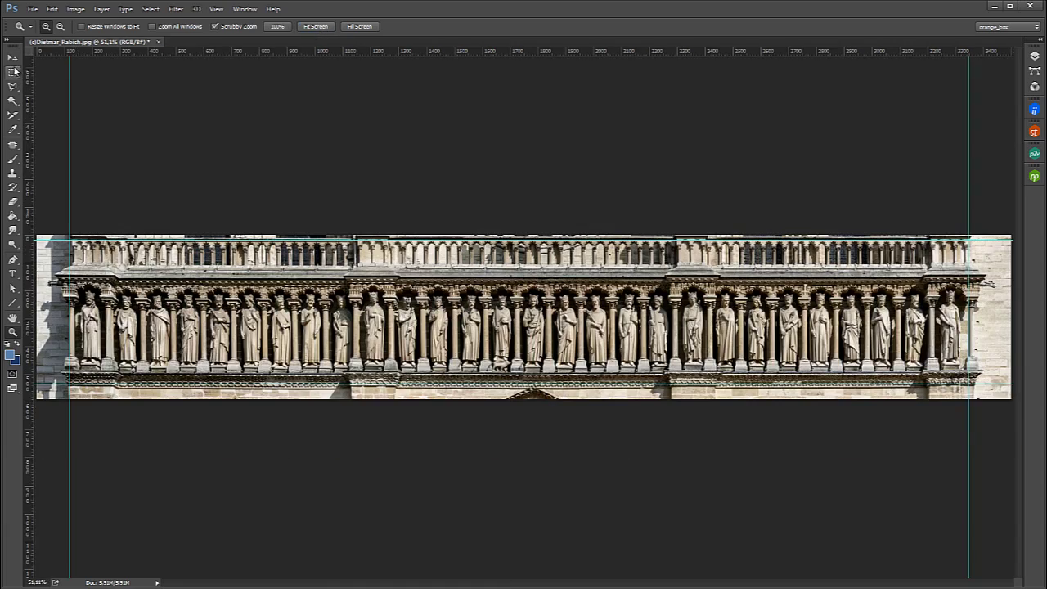
click(12, 72)
Step: Crop the image to the statue band between the guides, deselect, and show Polar Projection
drag(70, 238, 971, 381)
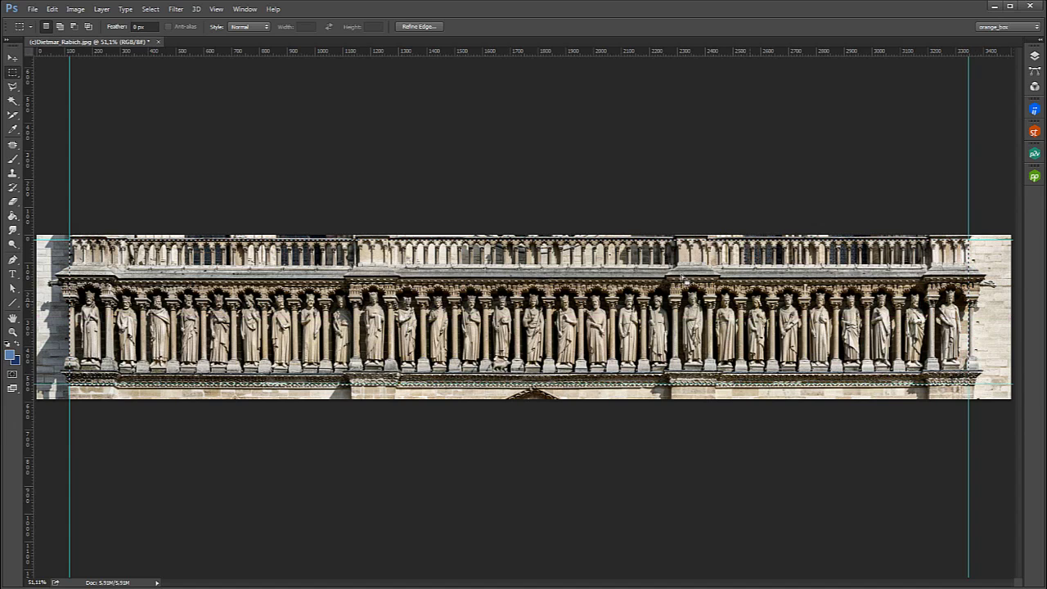
click(75, 9)
click(81, 119)
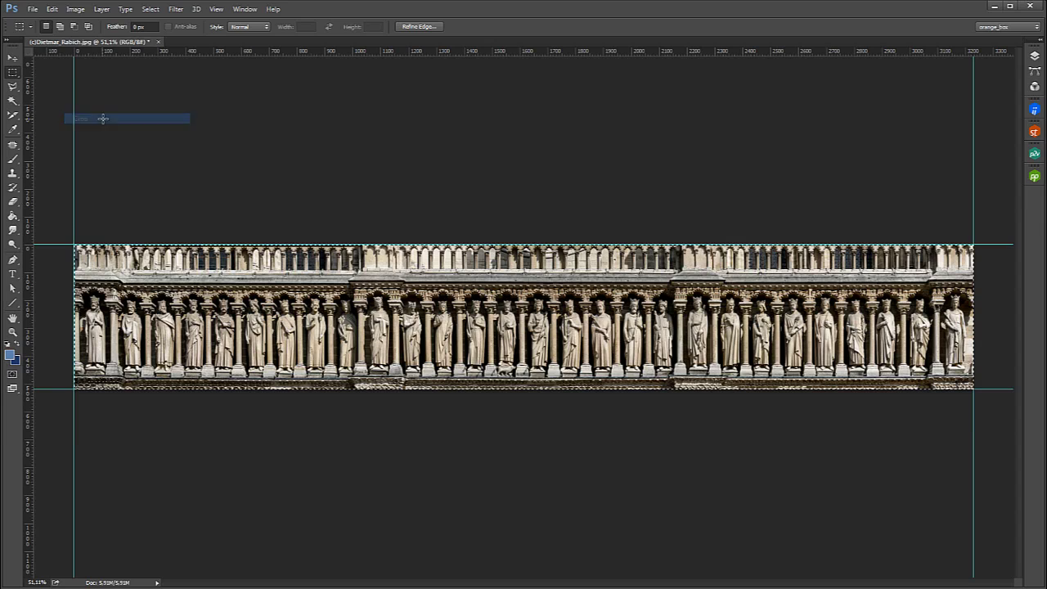
click(174, 131)
click(1034, 178)
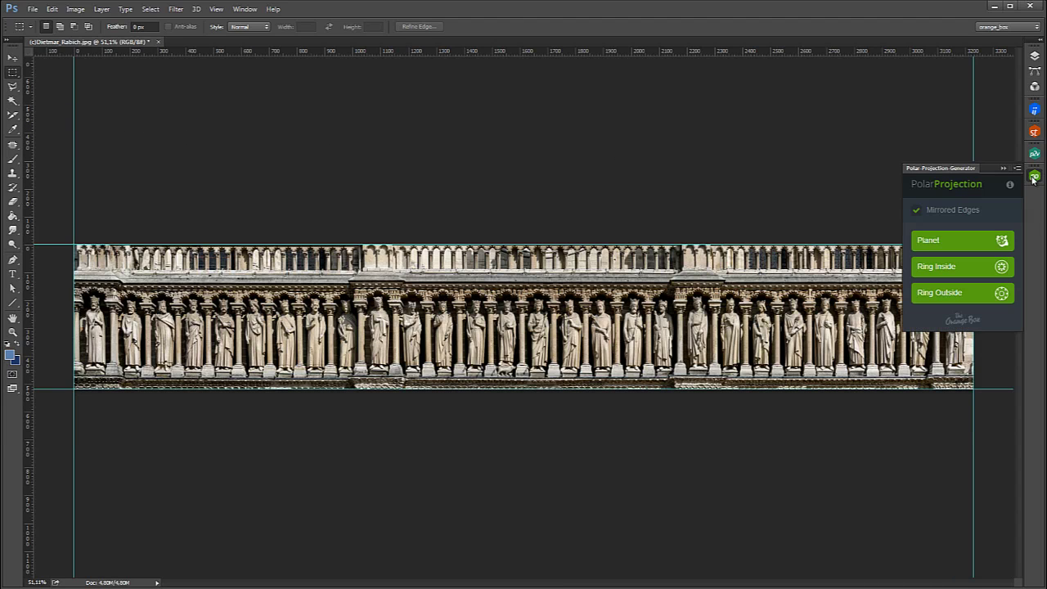
Step: With Mirrored Edges off, generate a Ring Inside projection of the frieze and fit it on screen
click(918, 213)
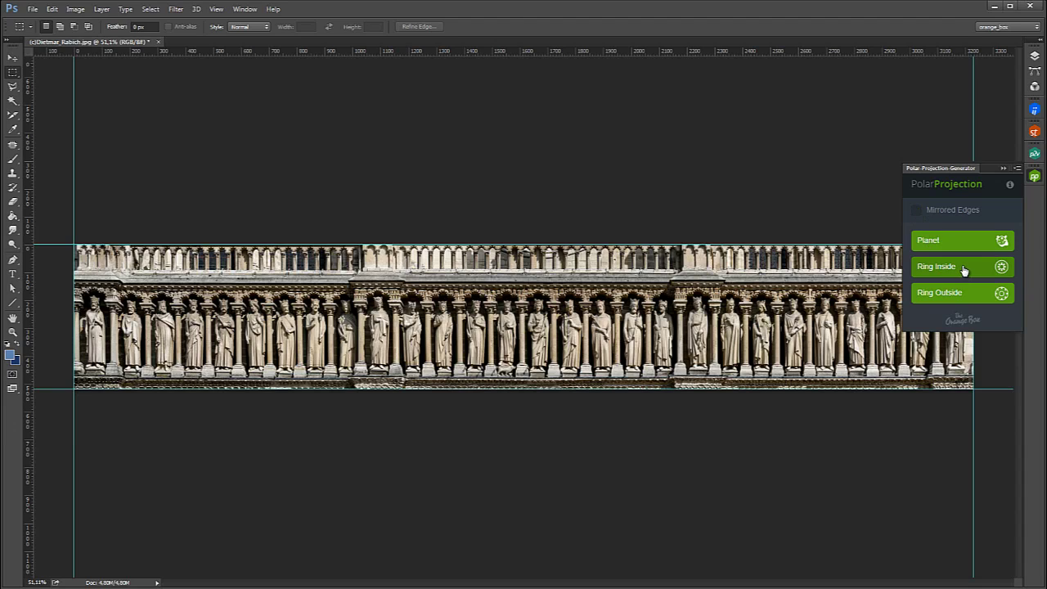
click(964, 270)
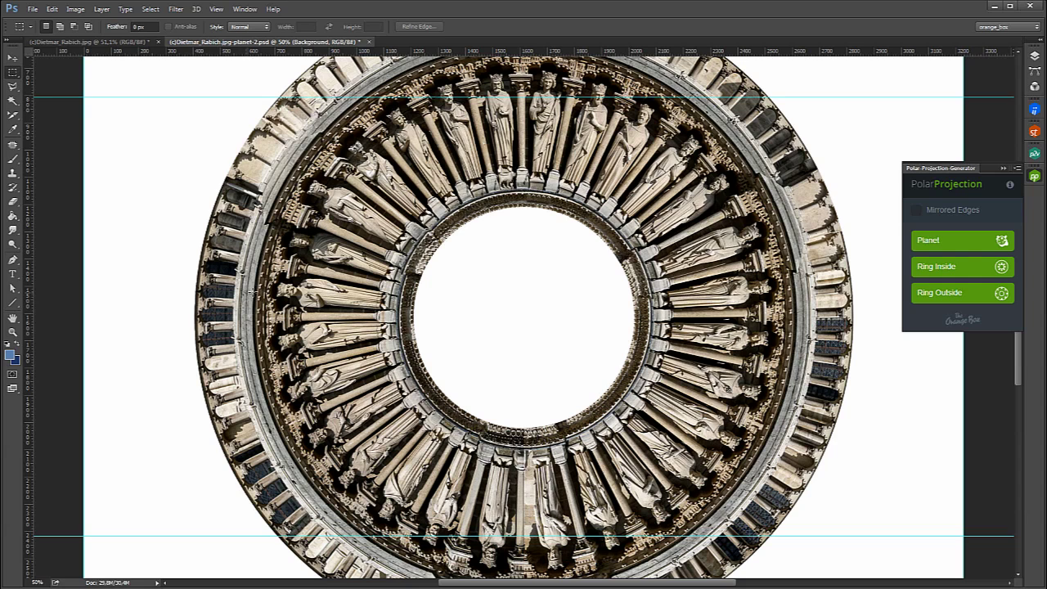
click(12, 332)
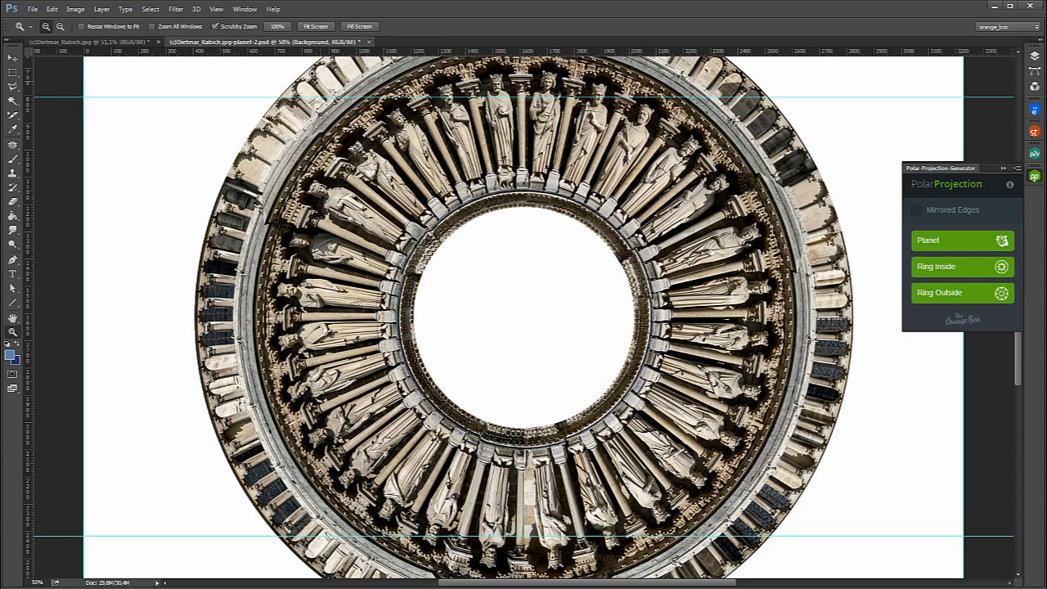
click(317, 26)
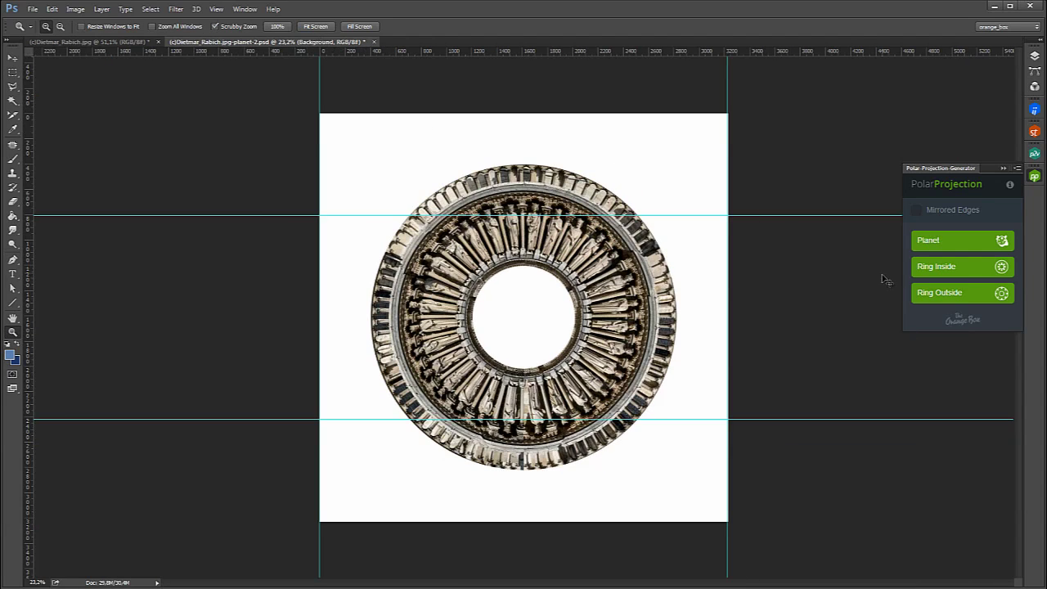
Step: Hide the guides on both the ring and the Dietmar_Rabich.jpg strip
key(ctrl+semicolon)
click(137, 43)
key(ctrl+semicolon)
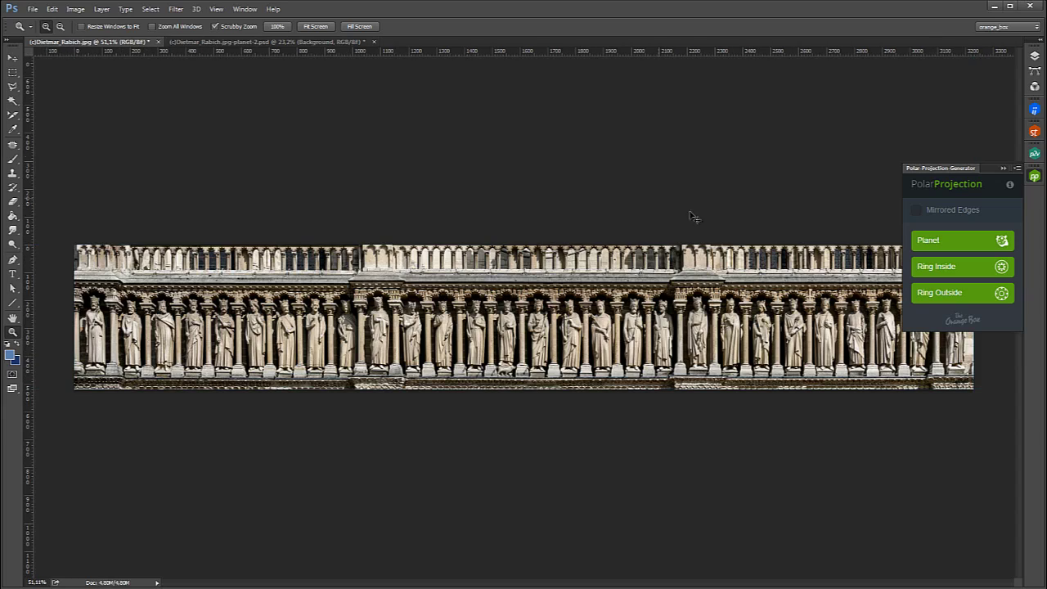
Step: Create a Ring Outside projection of the frieze, fit it on screen, and compare it with the inside ring
click(964, 296)
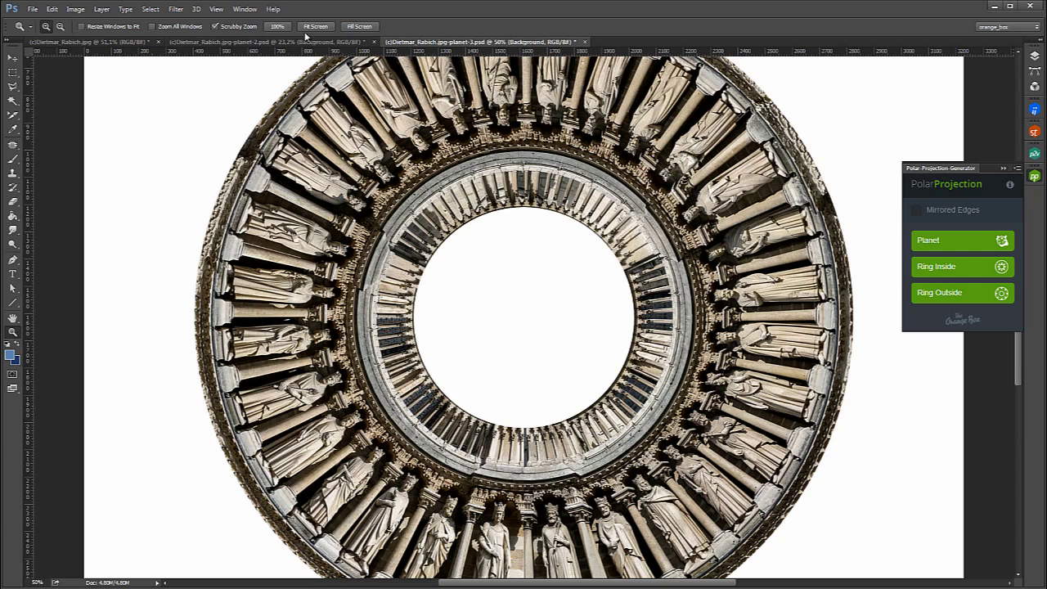
click(316, 27)
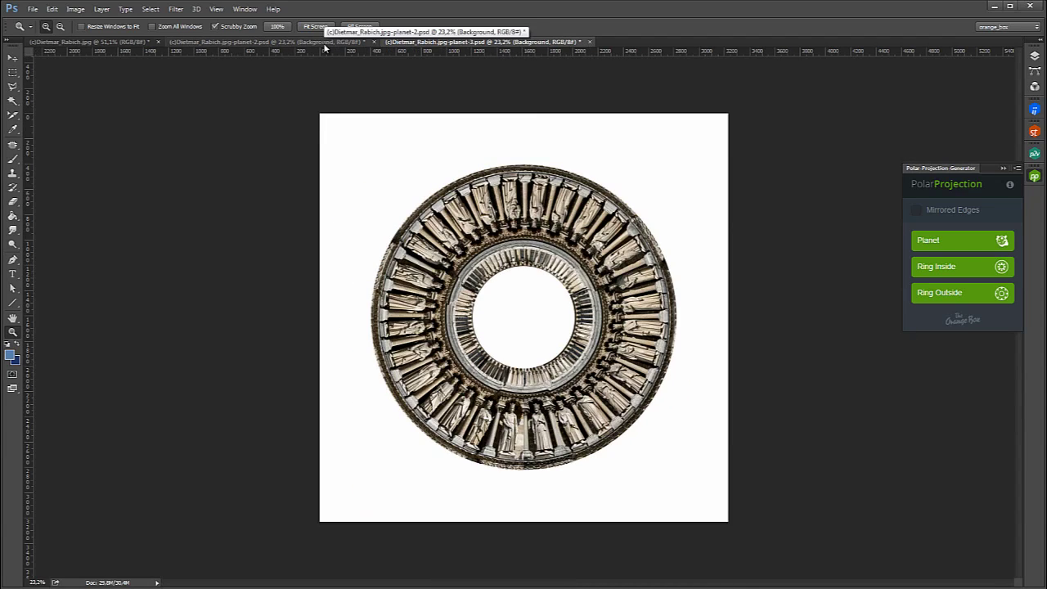
click(324, 46)
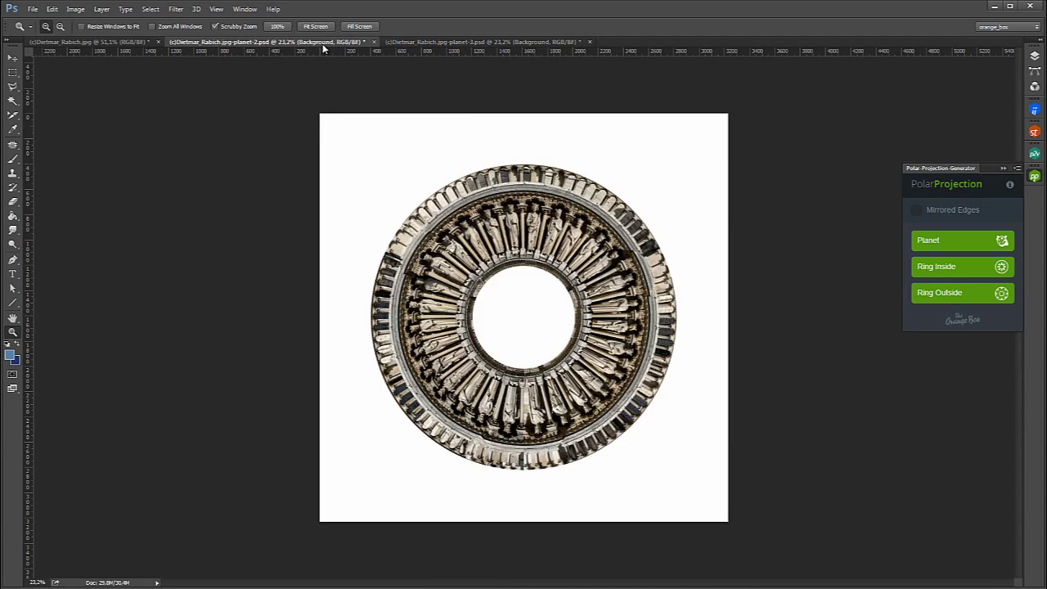
click(432, 43)
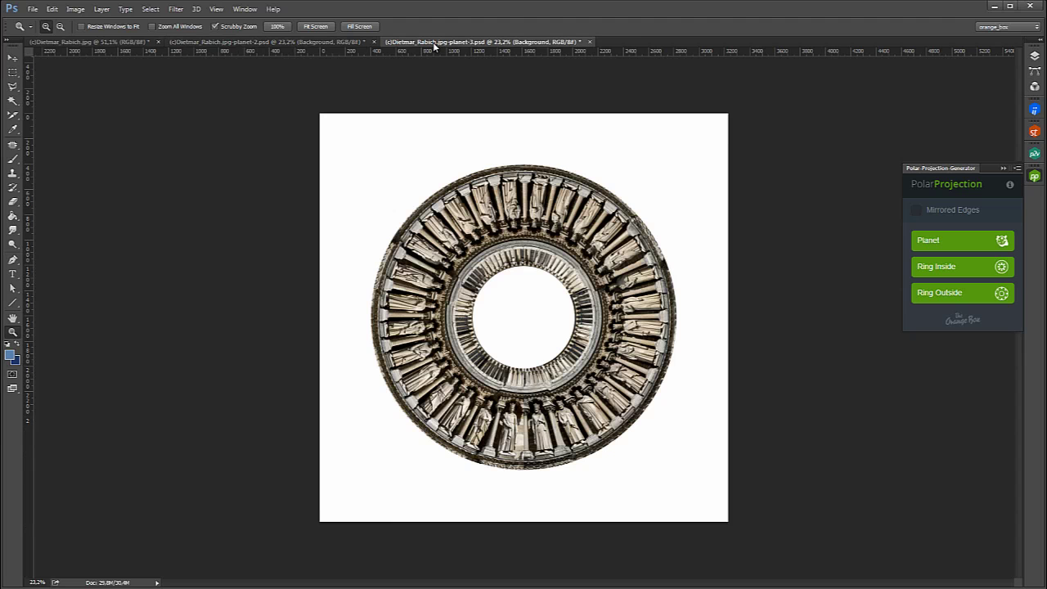
click(345, 41)
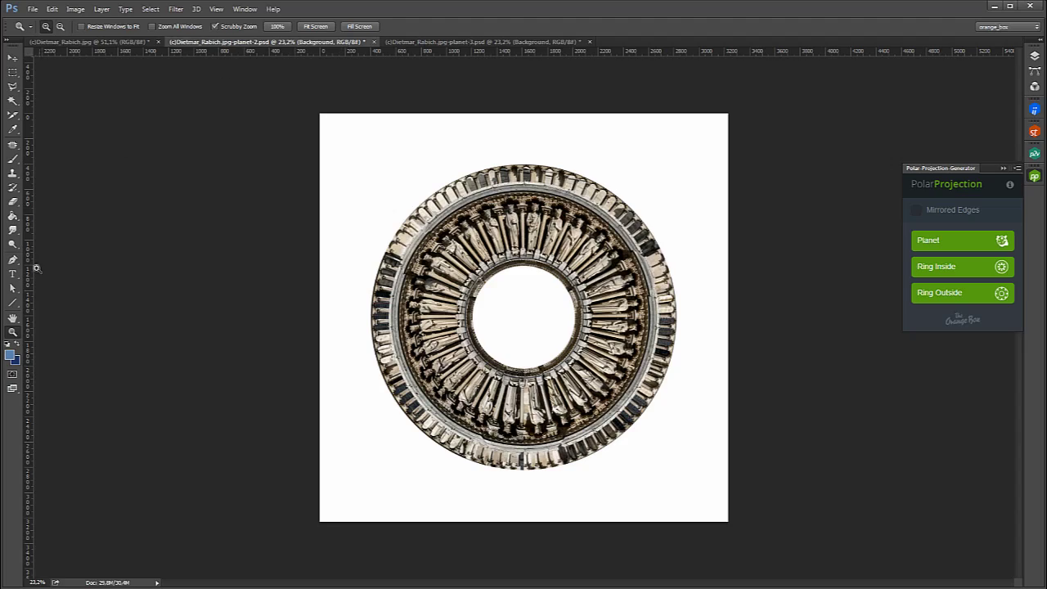
drag(496, 207, 544, 190)
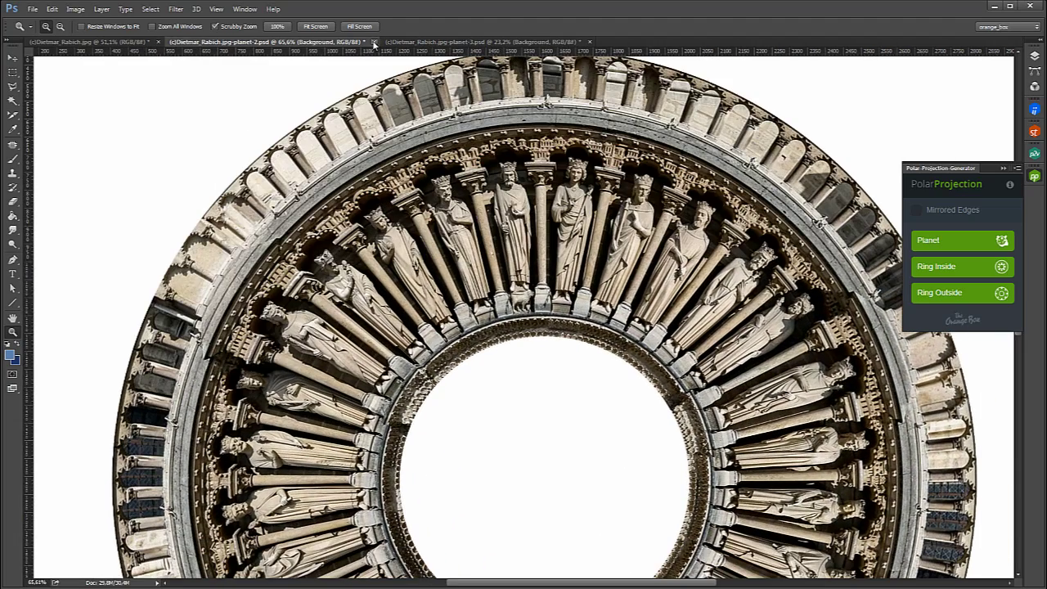
Step: Close the inside-ring, outside-ring and original frieze documents, discarding changes to each
click(375, 41)
click(526, 229)
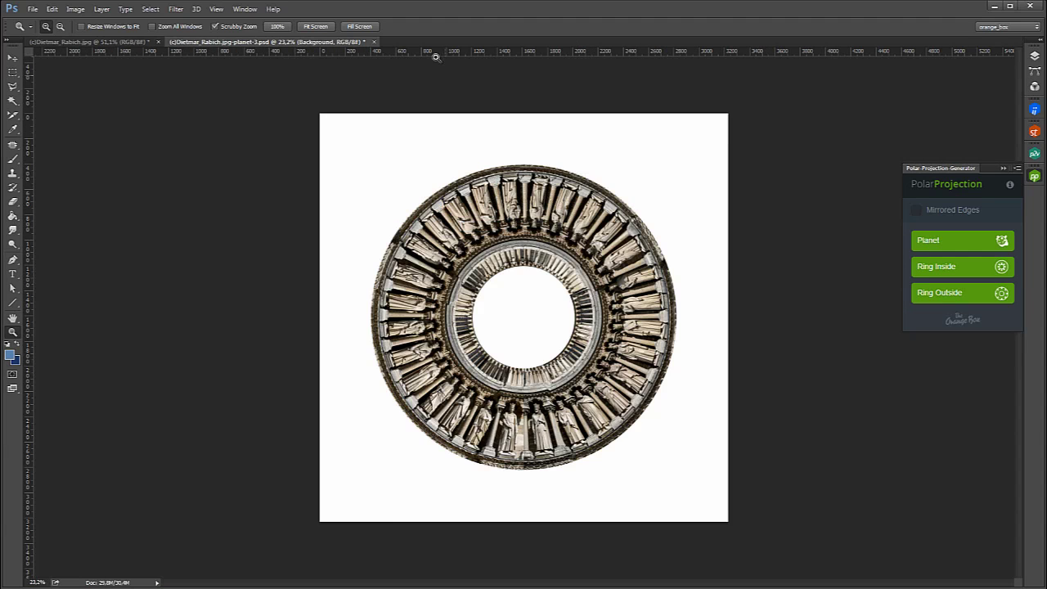
click(373, 42)
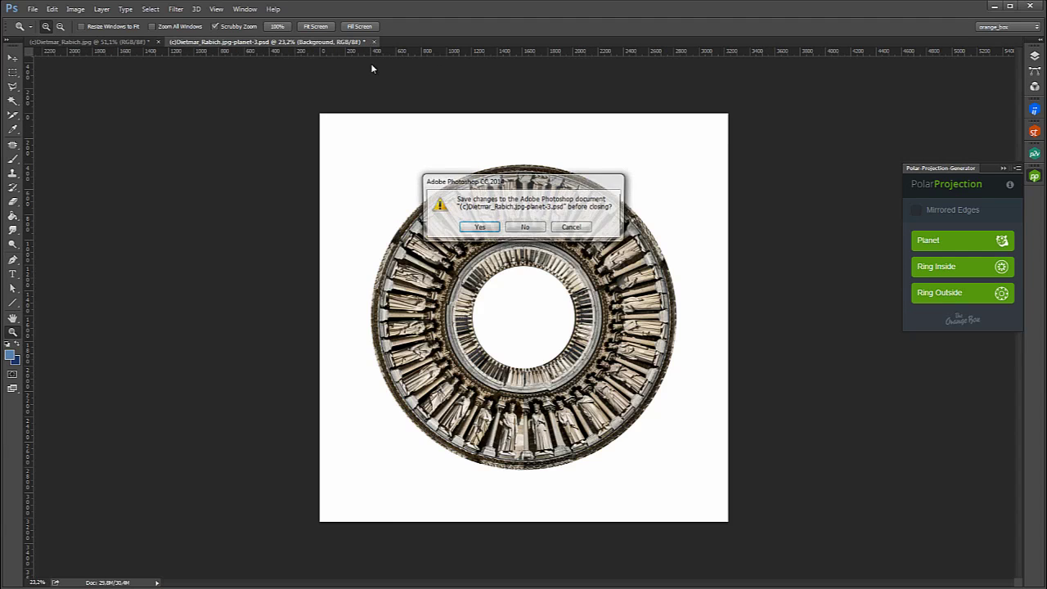
click(526, 226)
click(159, 43)
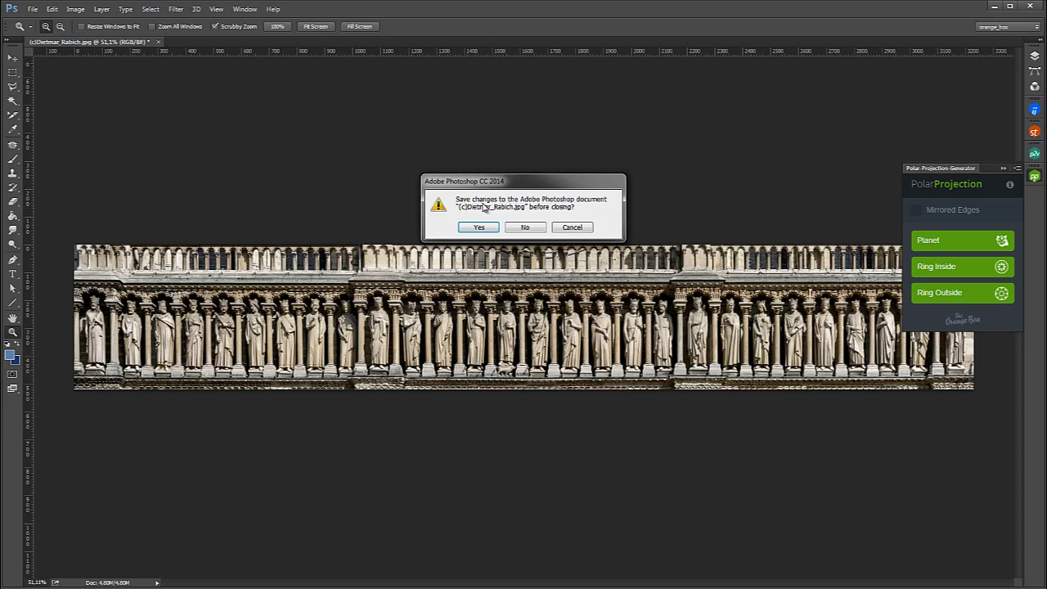
click(526, 229)
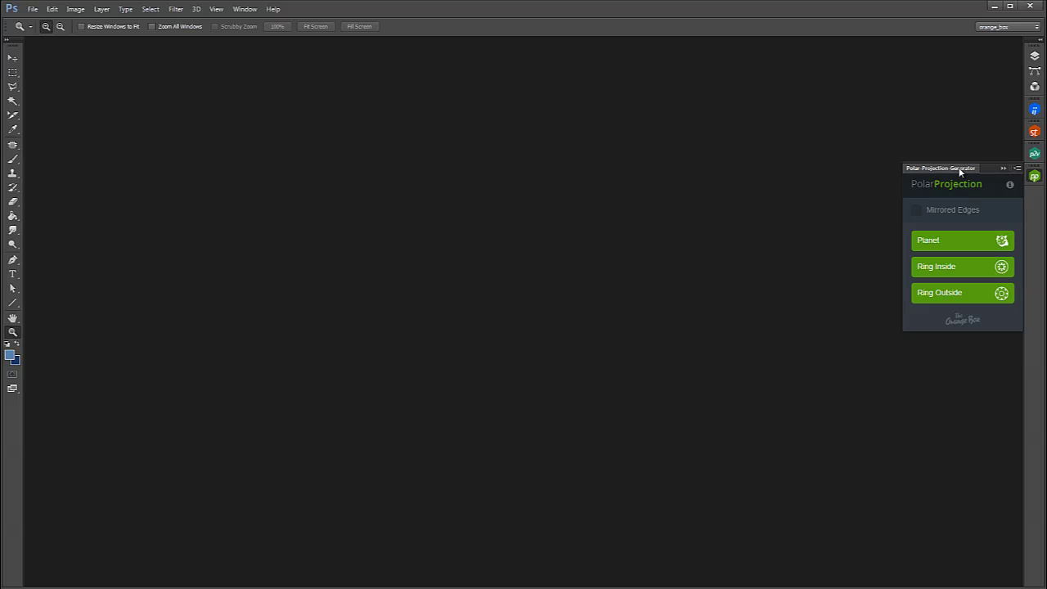
Step: Drag the Polar Projection Generator panel out of the right dock to the workspace centre
drag(961, 171, 516, 162)
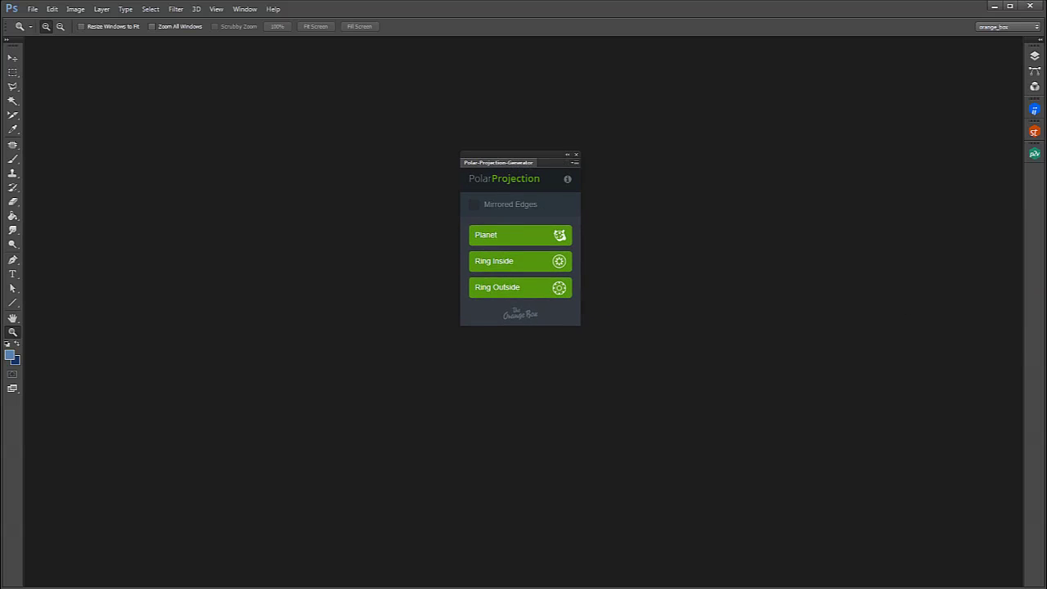